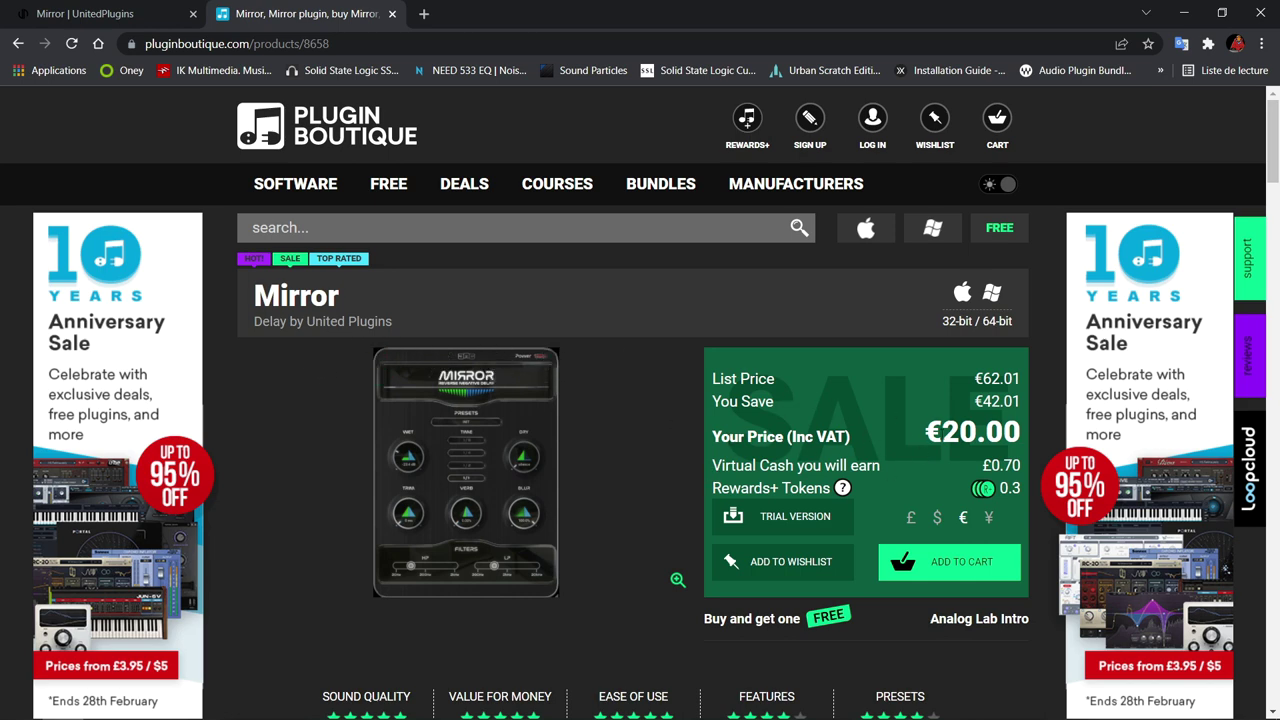
Examine the Mirror product page on Plugin Boutique, from the sale price down through the feature description to the system requirements
scroll(1272, 144, "down", 1)
left_click_drag(1275, 147, 1276, 255)
scroll(1105, 297, "up", 12)
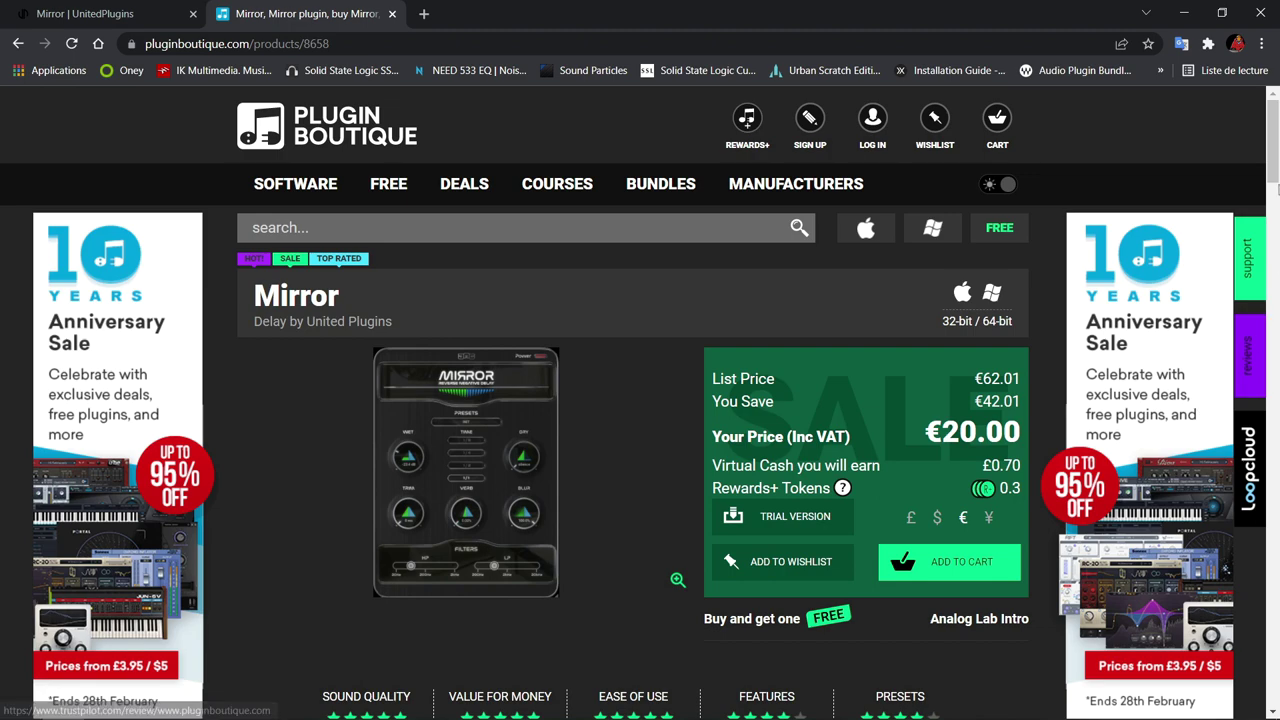
left_click_drag(1274, 145, 1274, 370)
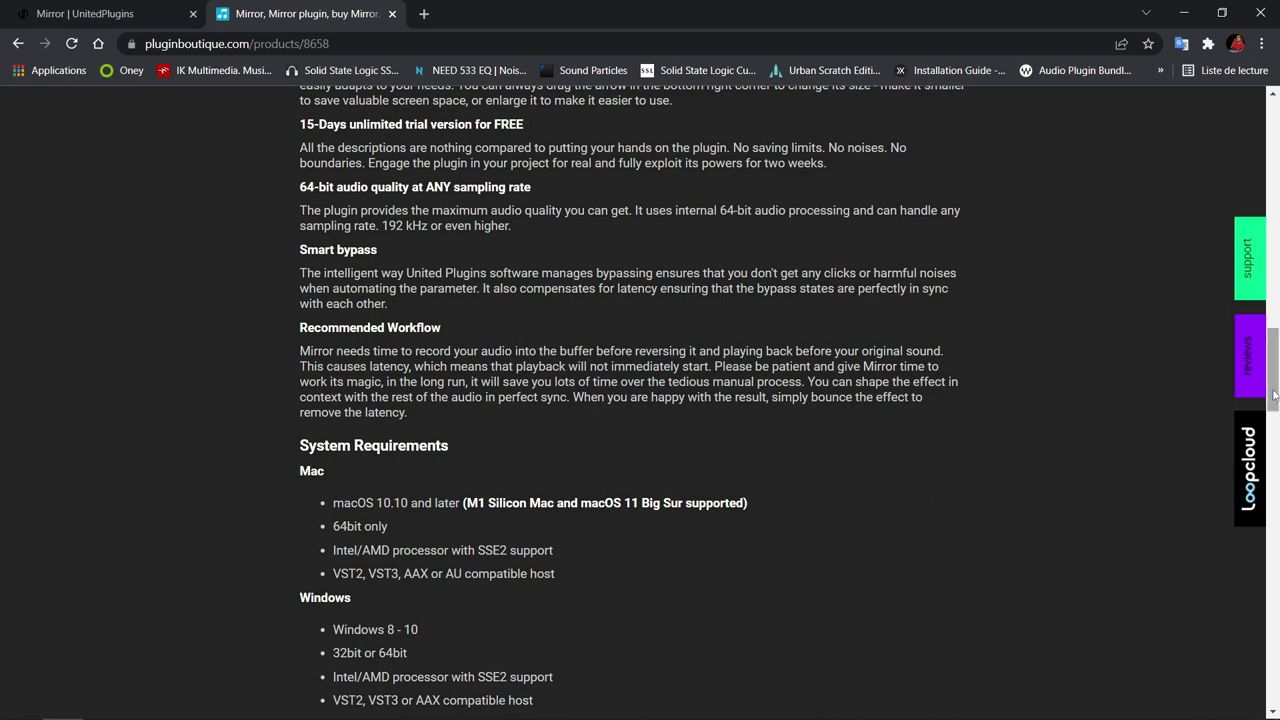
left_click_drag(1276, 385, 1276, 446)
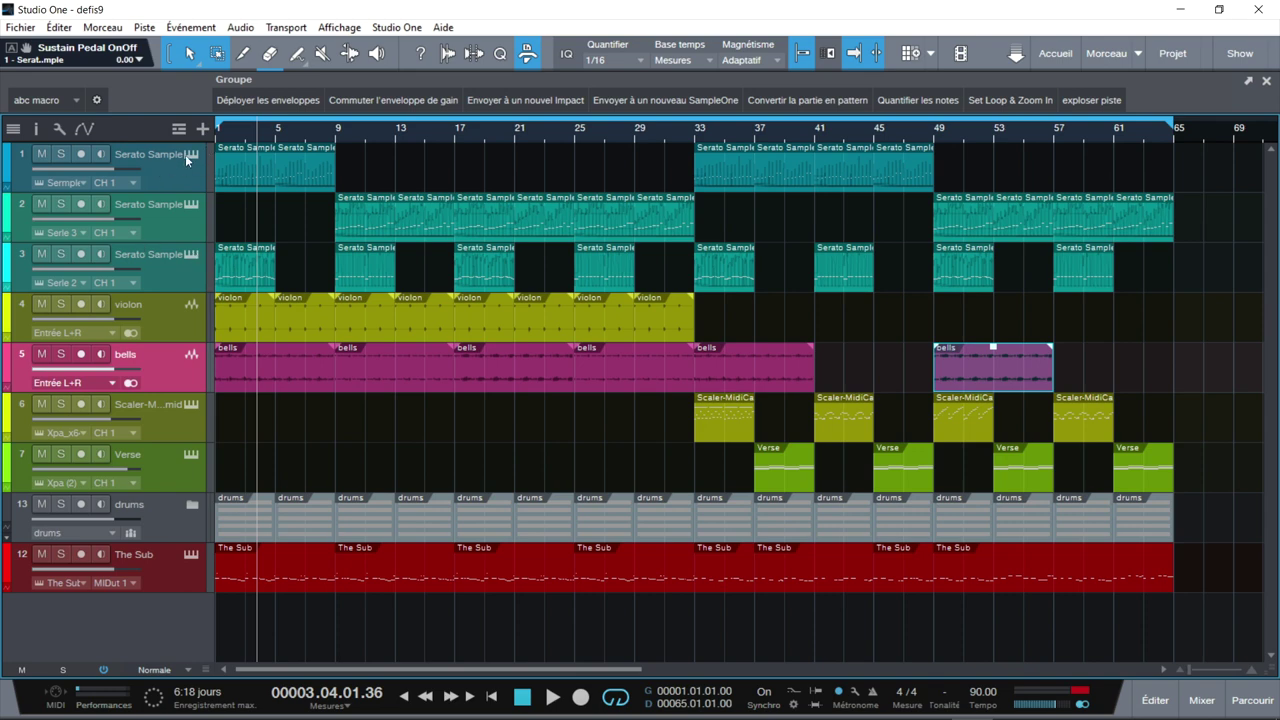
Switch to Studio One and view the Serato Sample instrument of the first track, closing its window again
key("F11")
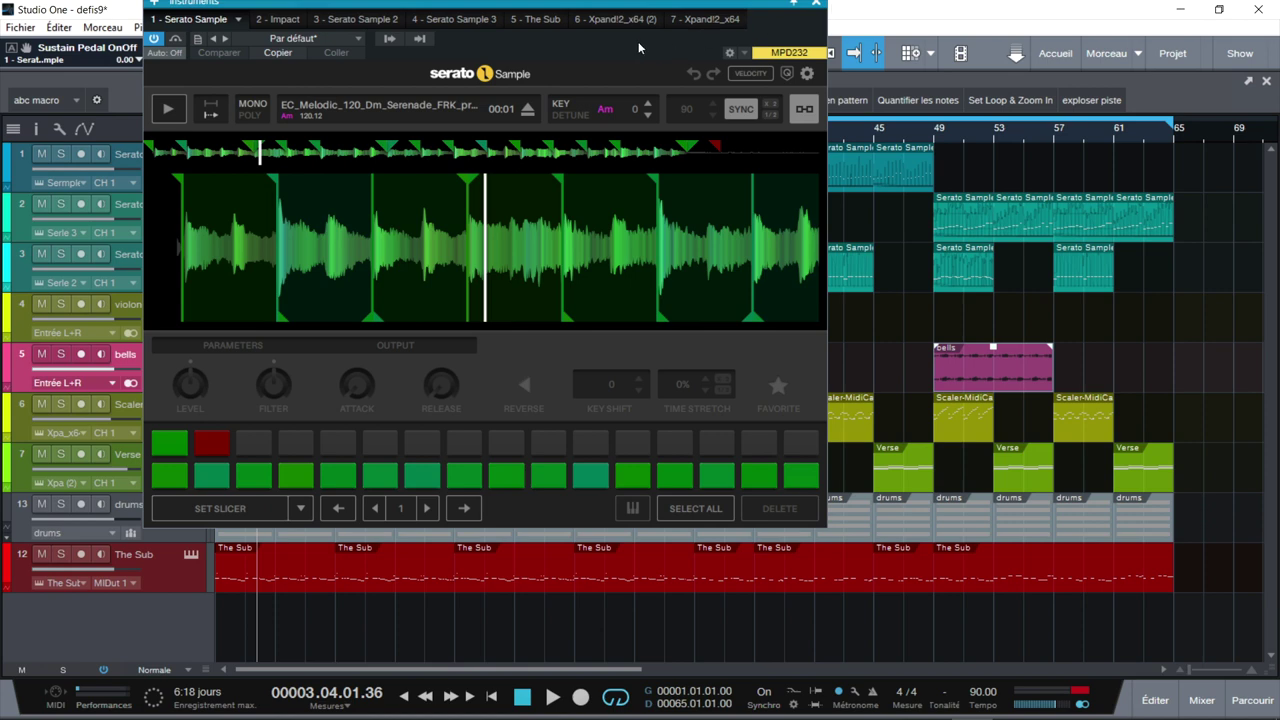
left_click(817, 5)
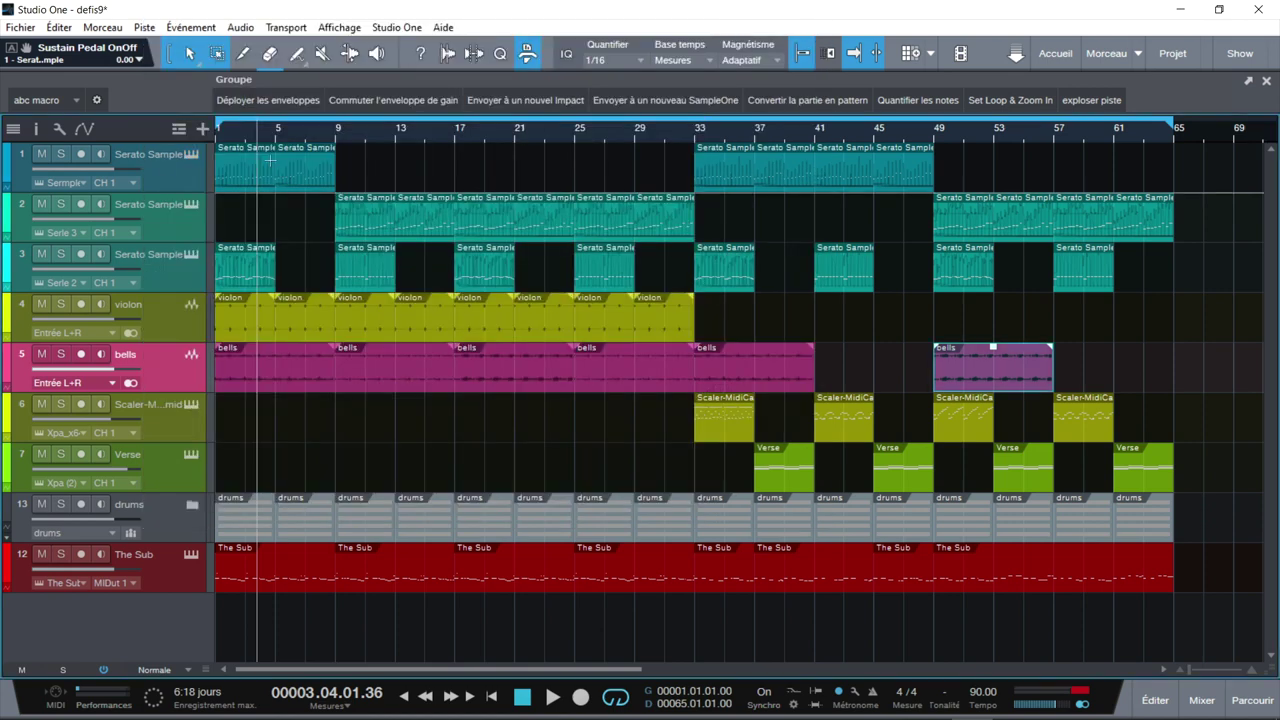
Solo the three Serato Sample tracks and listen to them from the start of the song
left_click(60, 154)
left_click(60, 204)
left_click(60, 254)
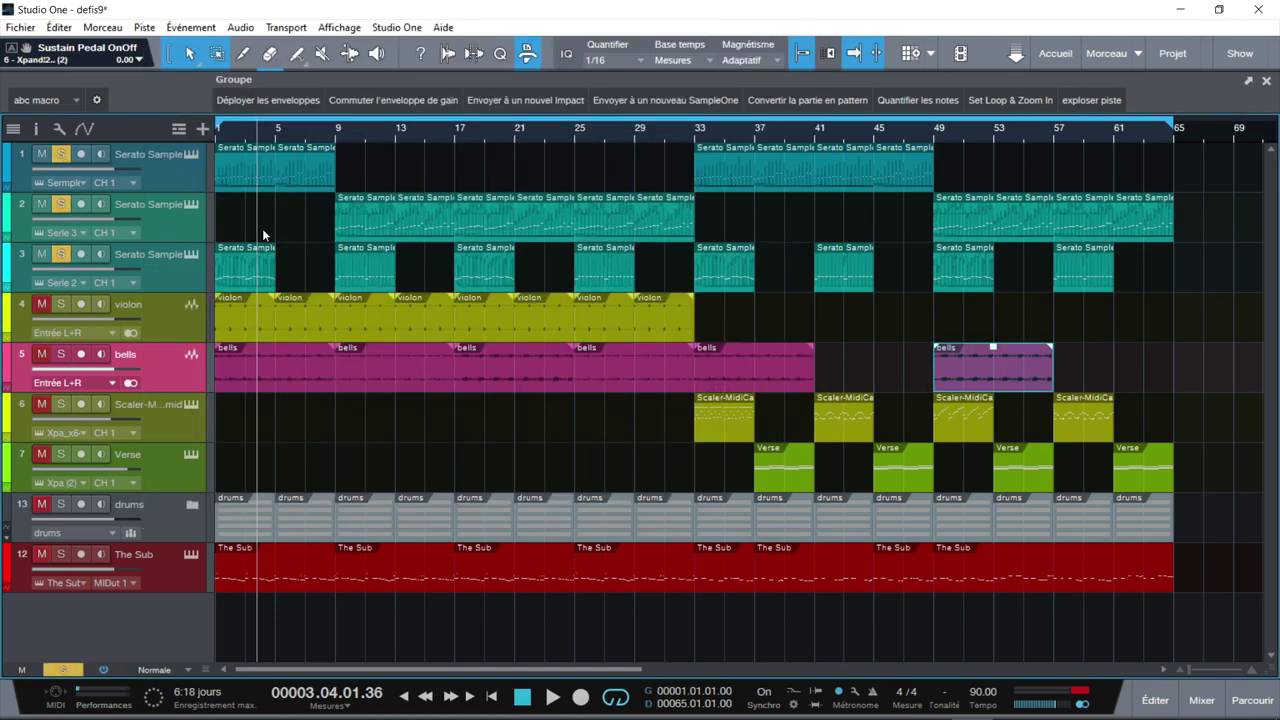
key("Home")
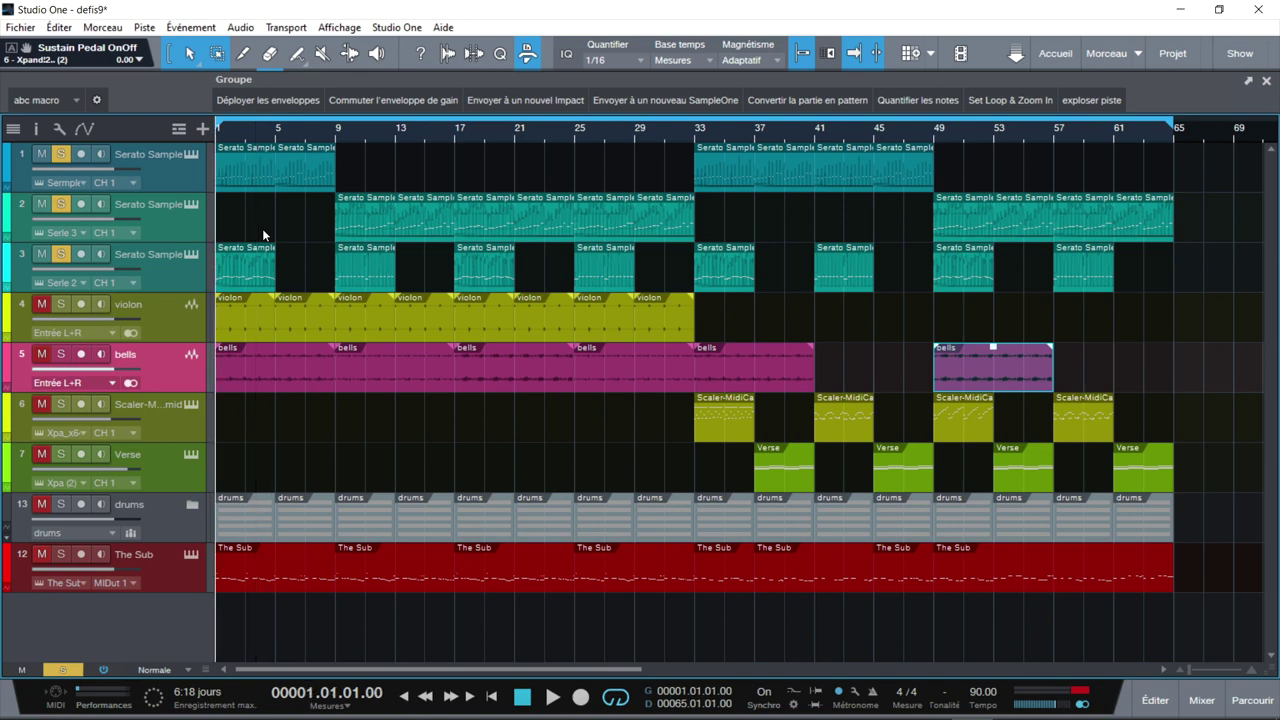
key("space")
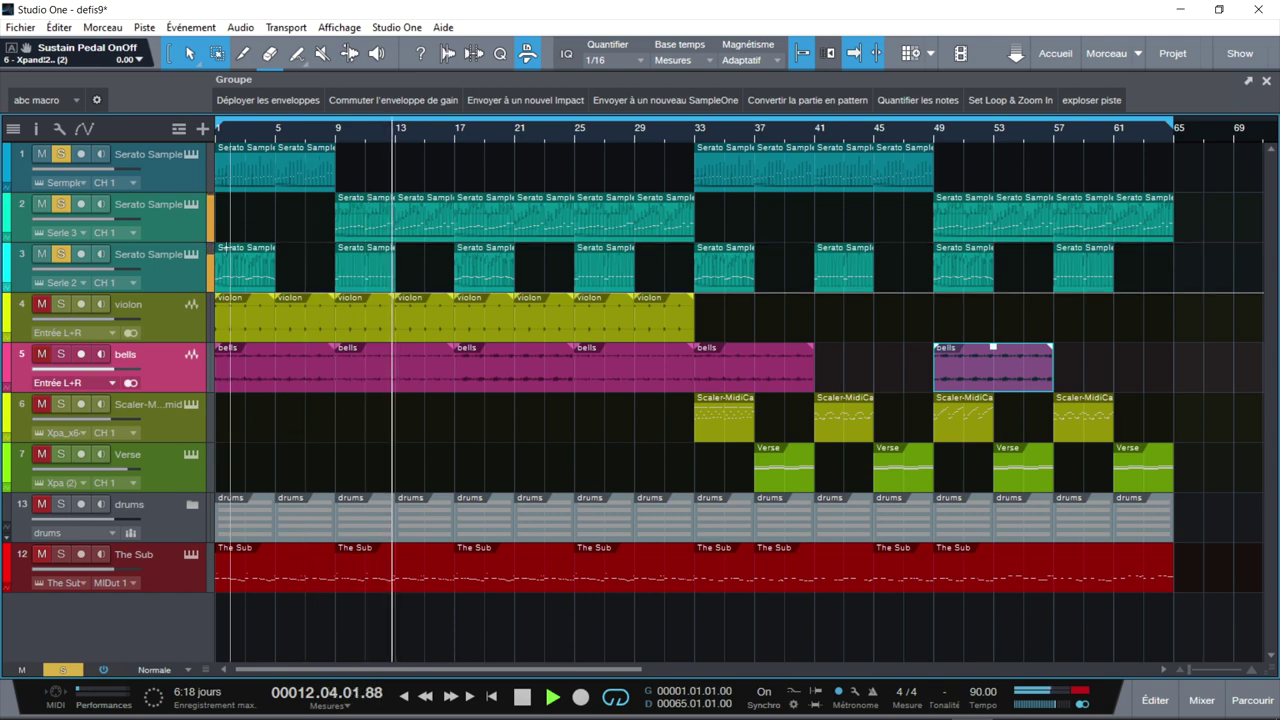
key("space")
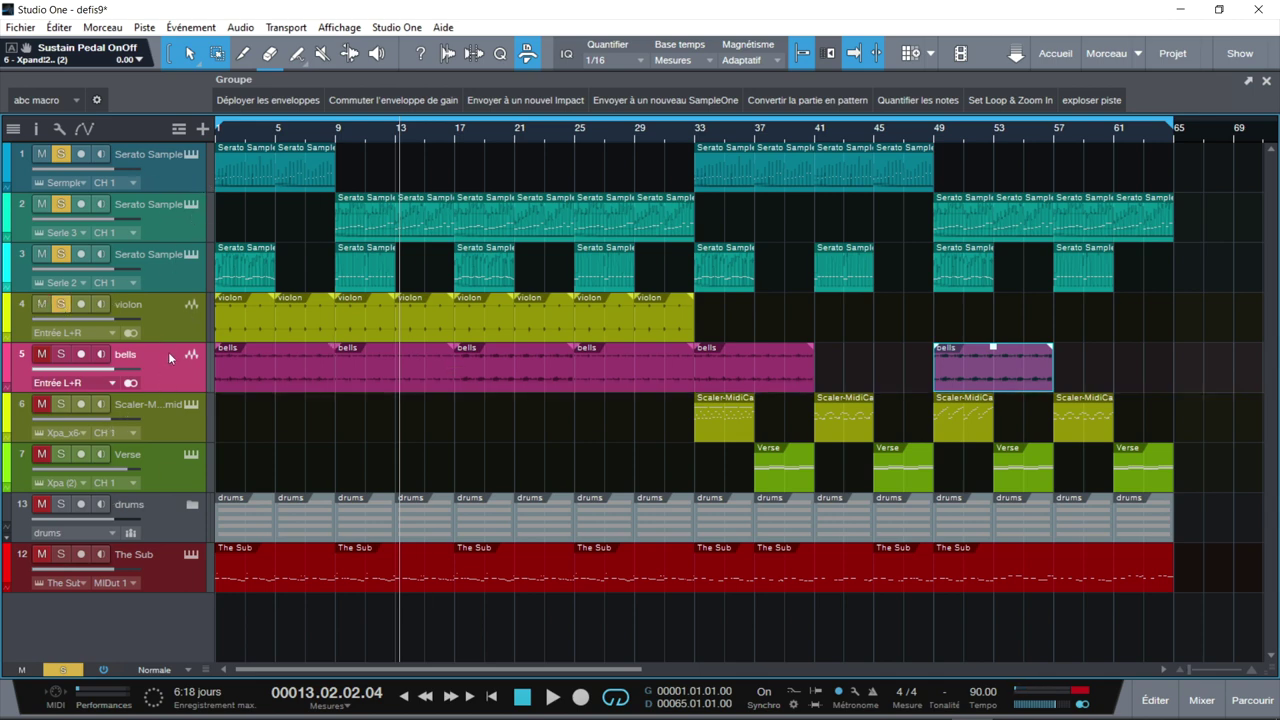
Solo only the bells track, taking the three Serato Sample tracks out of solo, and play from bar 1
left_click(59, 356)
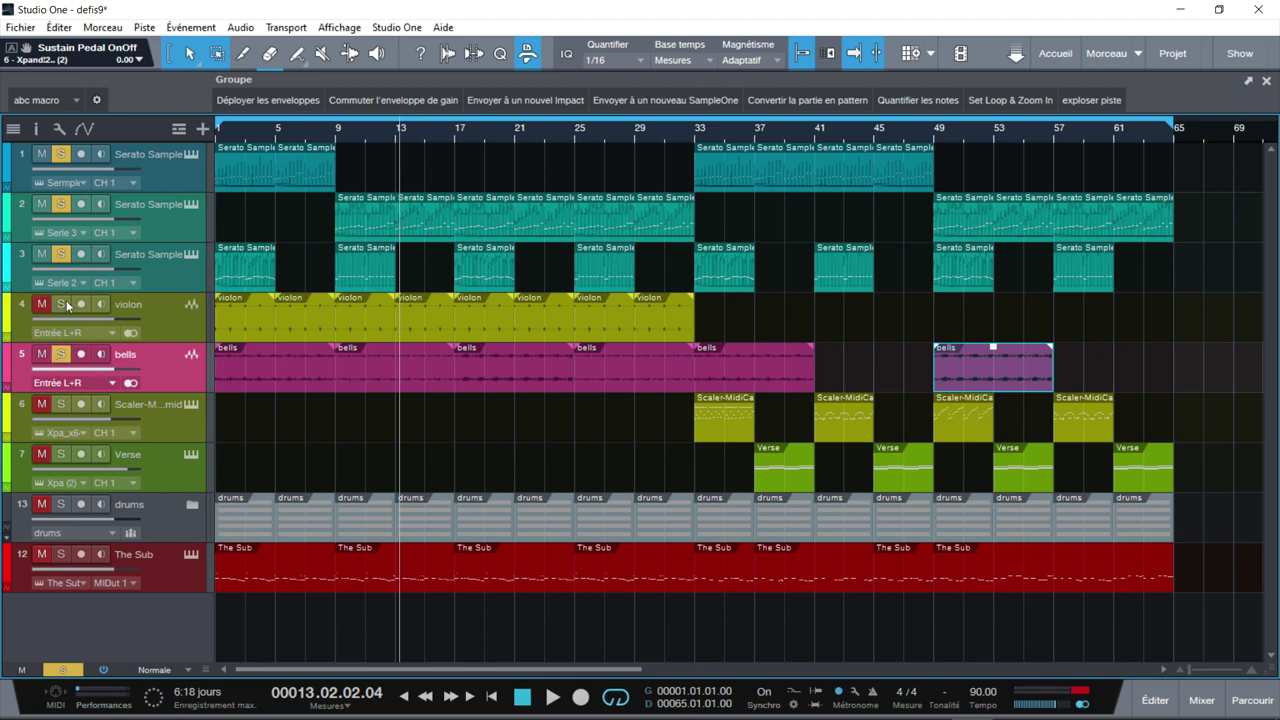
left_click(60, 254)
left_click(60, 204)
left_click(60, 154)
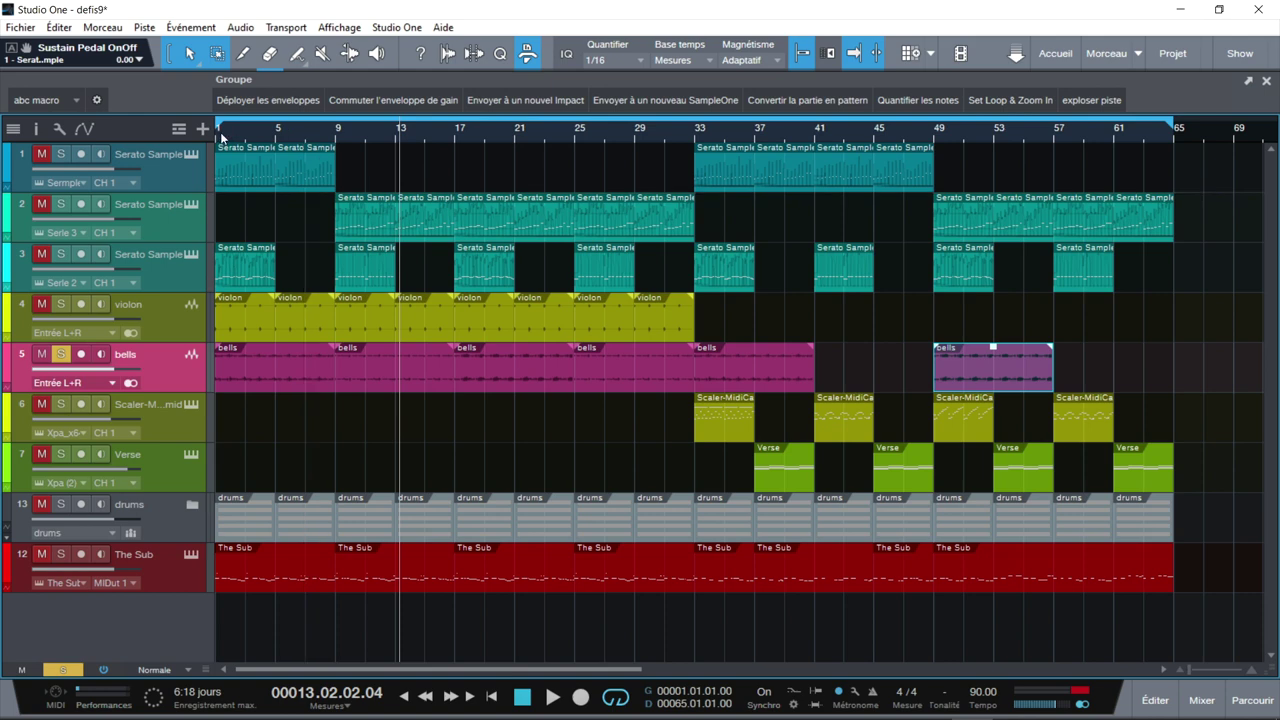
left_click(222, 137)
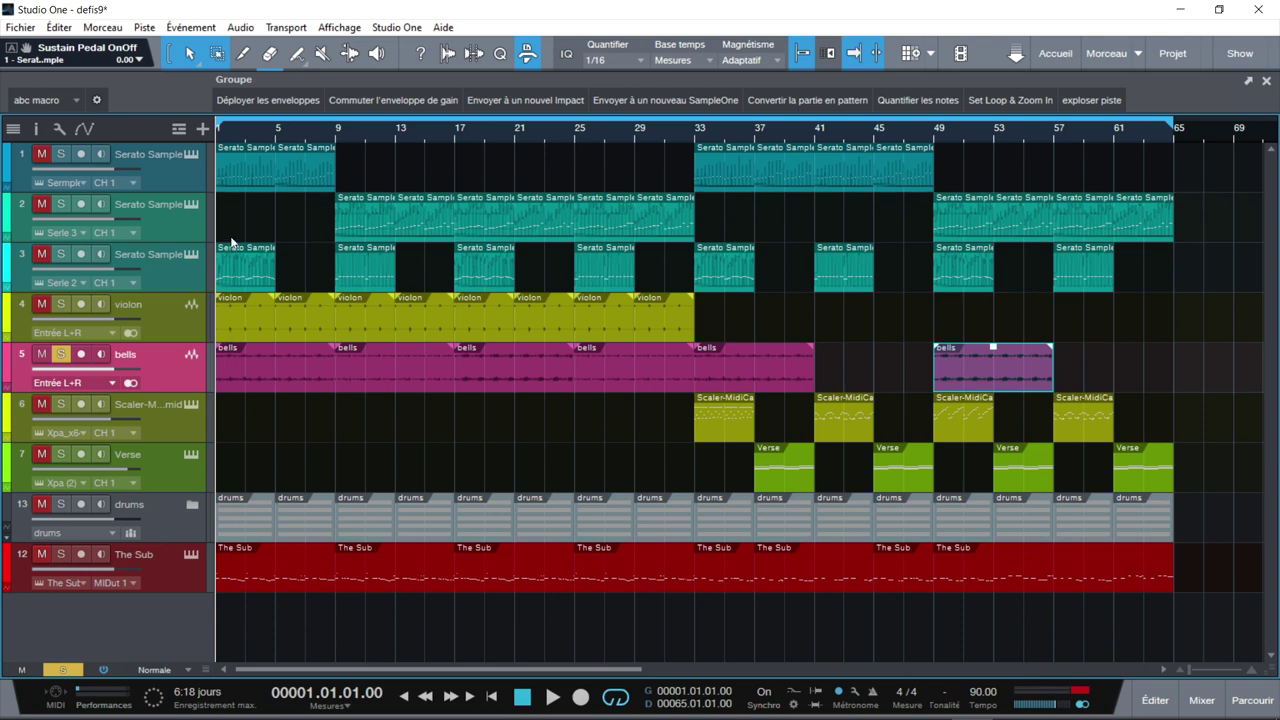
left_click(552, 698)
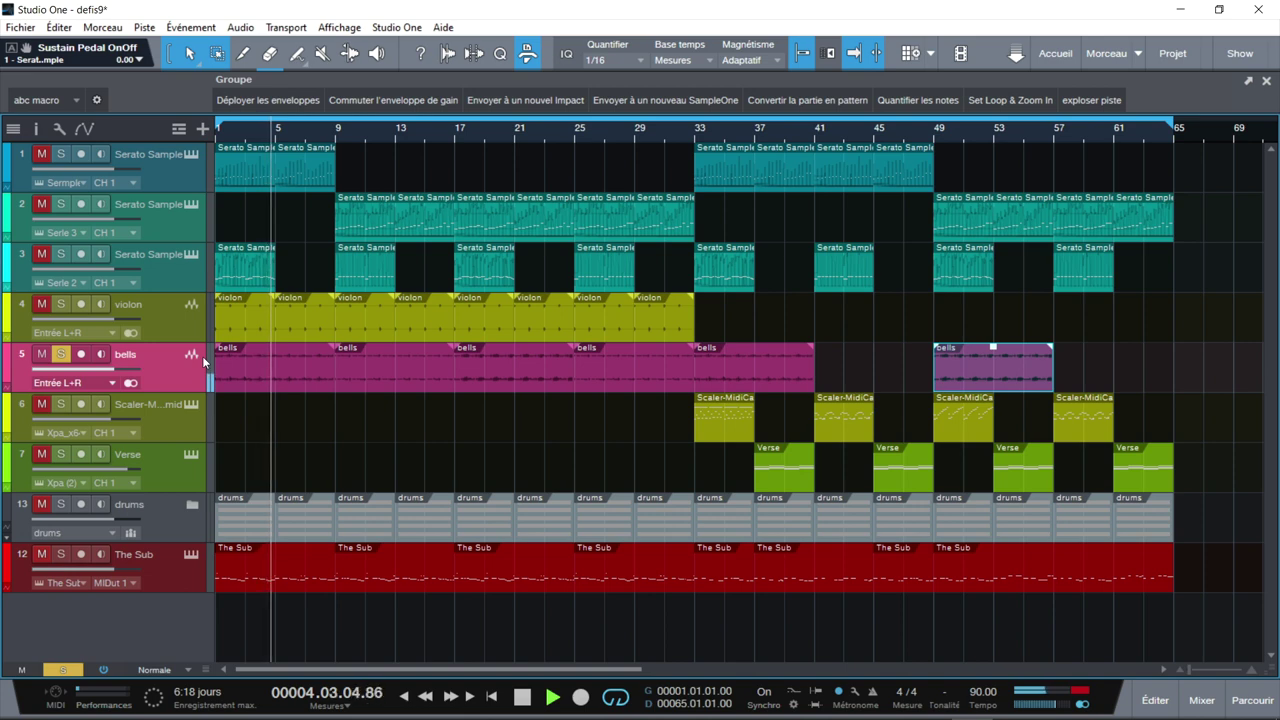
Open the Mirror 2 insert on the bells channel and compare the sound with the effect bypassed and active, ending with playback stopped
key("F3")
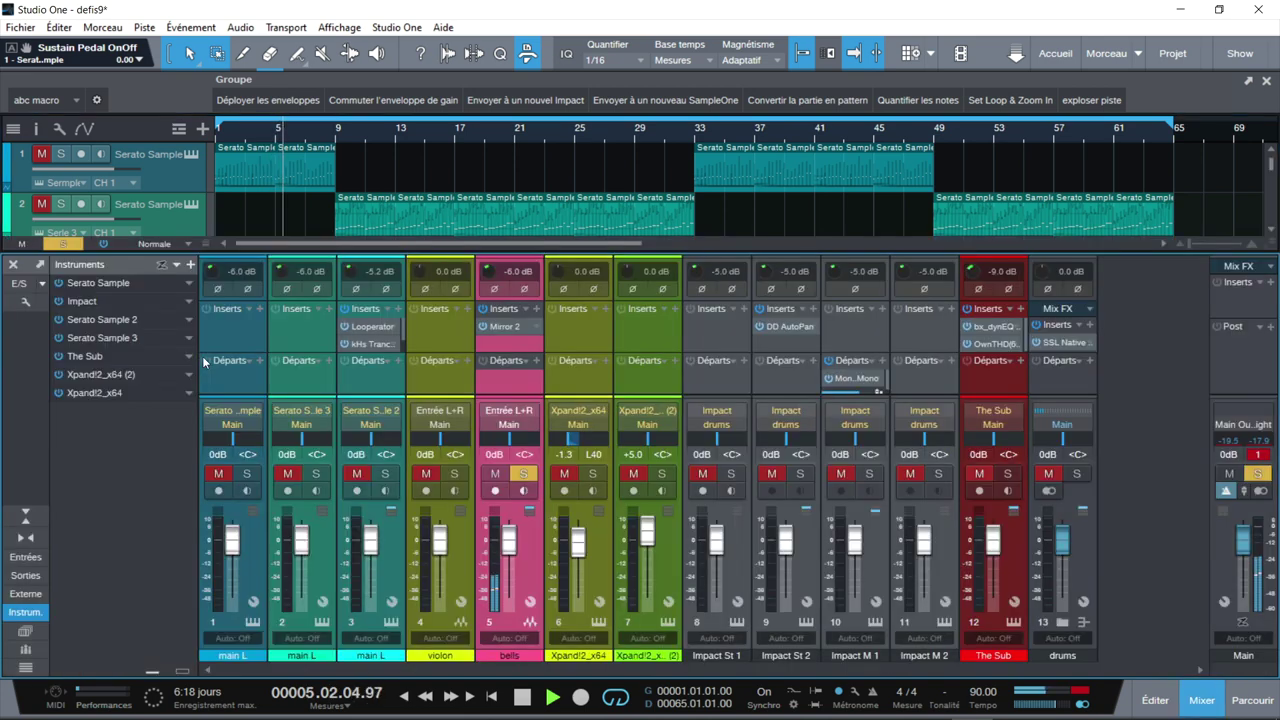
left_click(486, 330)
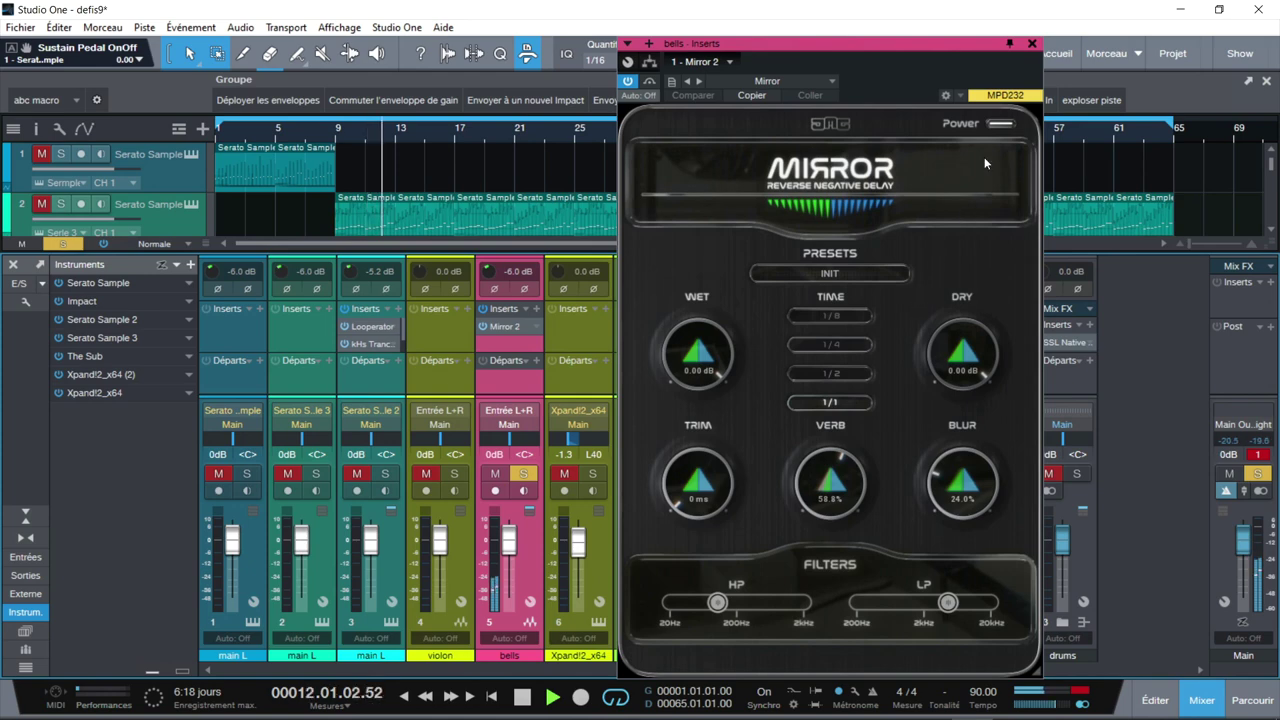
left_click(1002, 126)
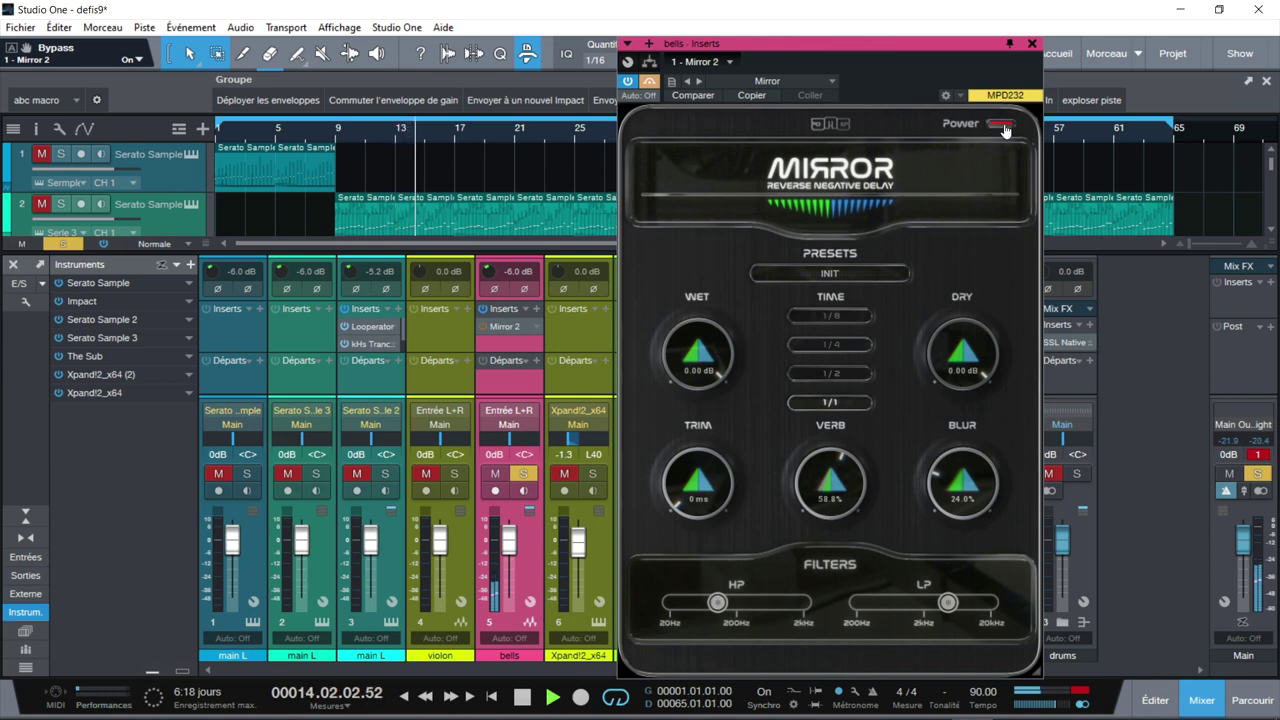
left_click(1002, 126)
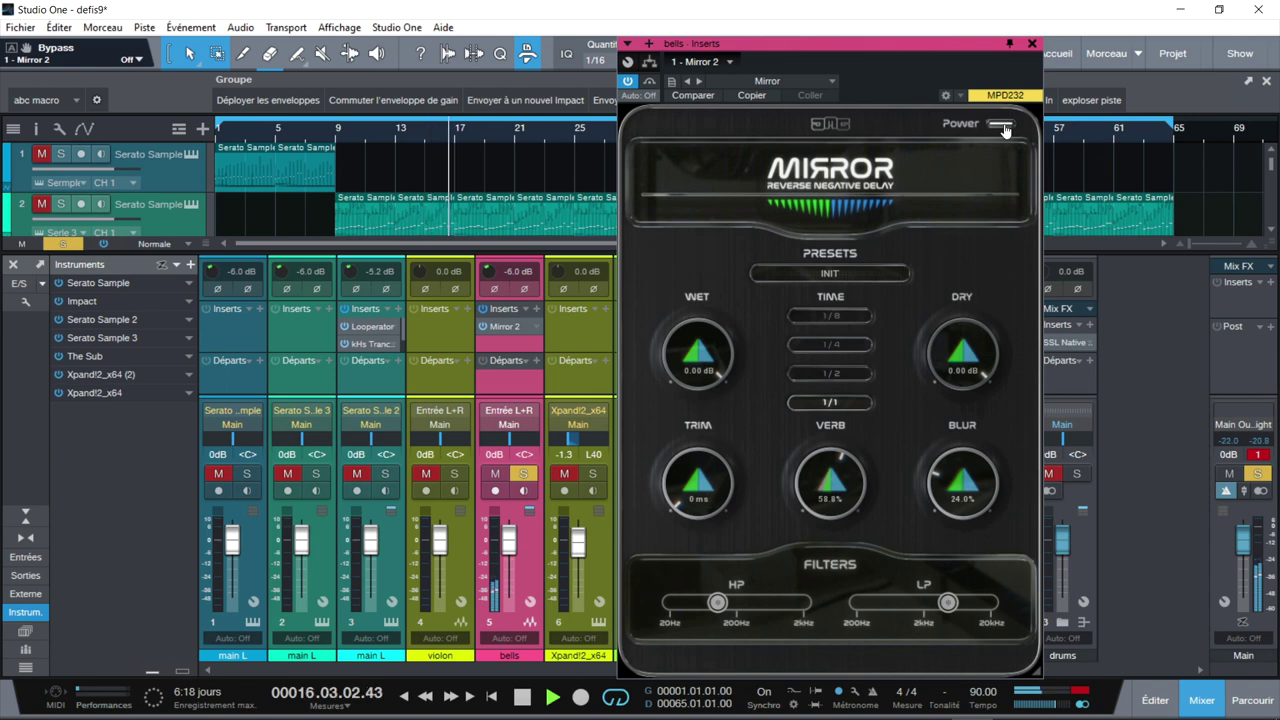
left_click(1002, 126)
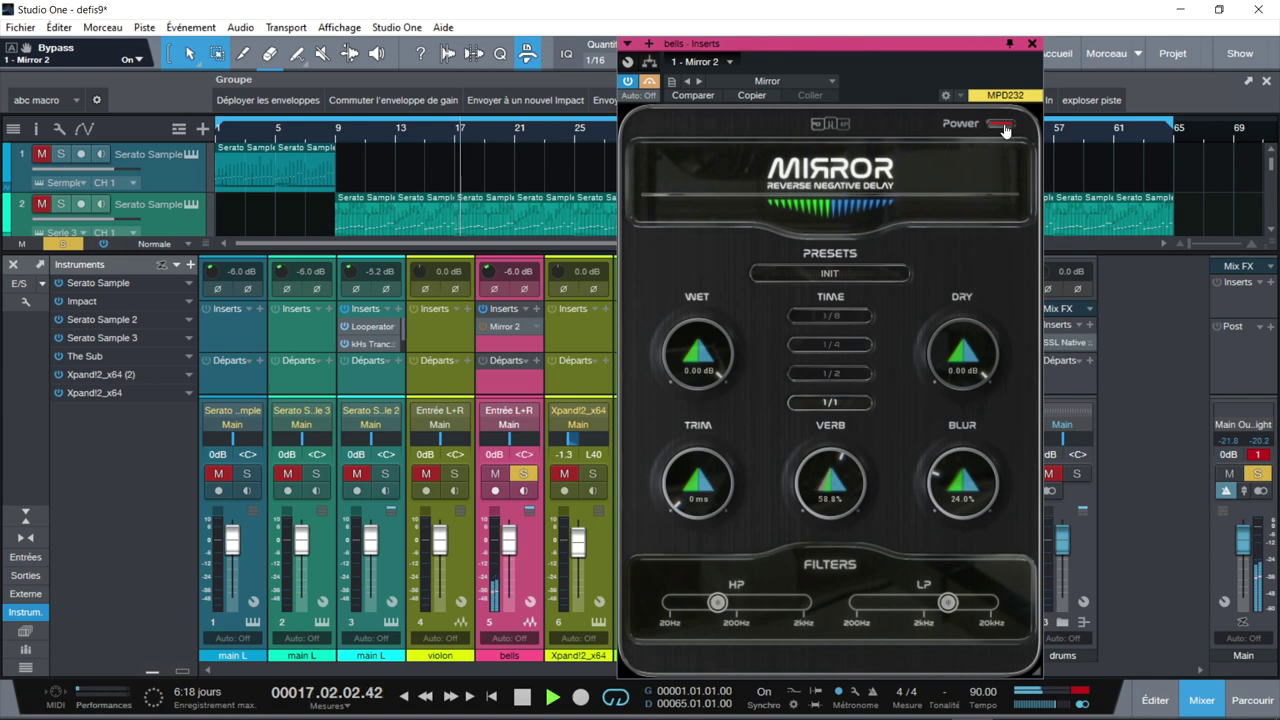
left_click(1002, 126)
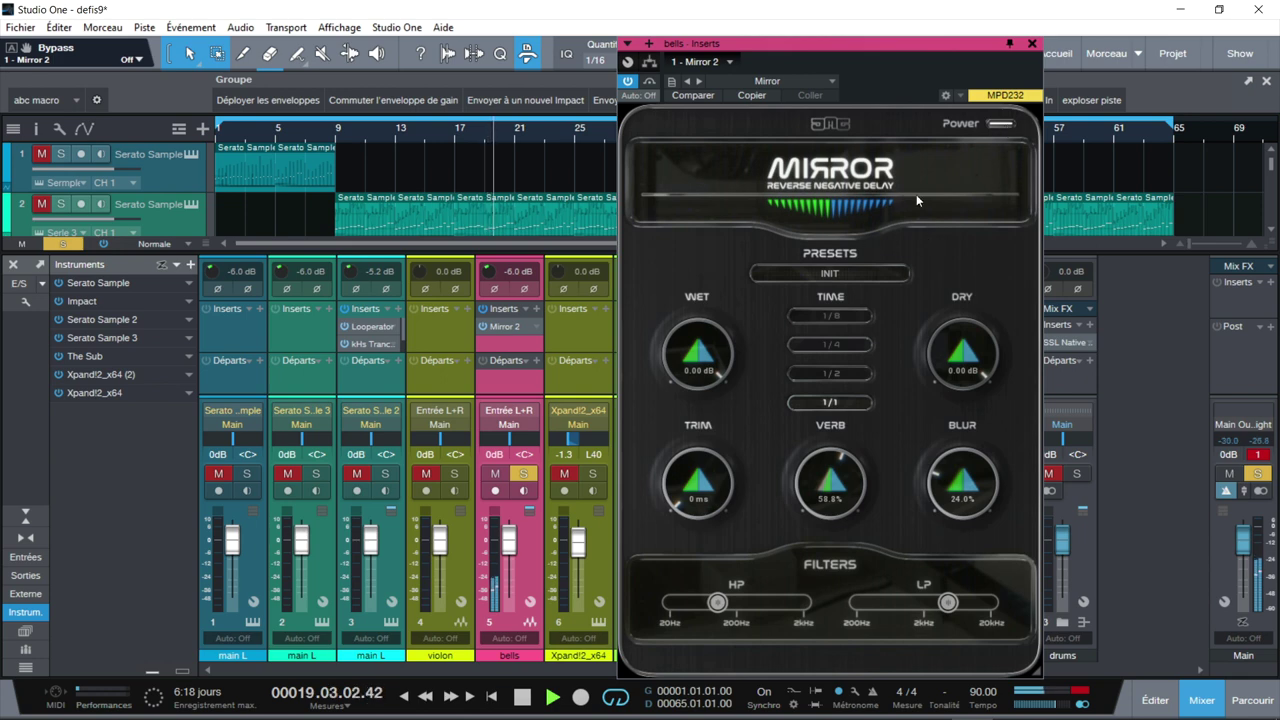
key("space")
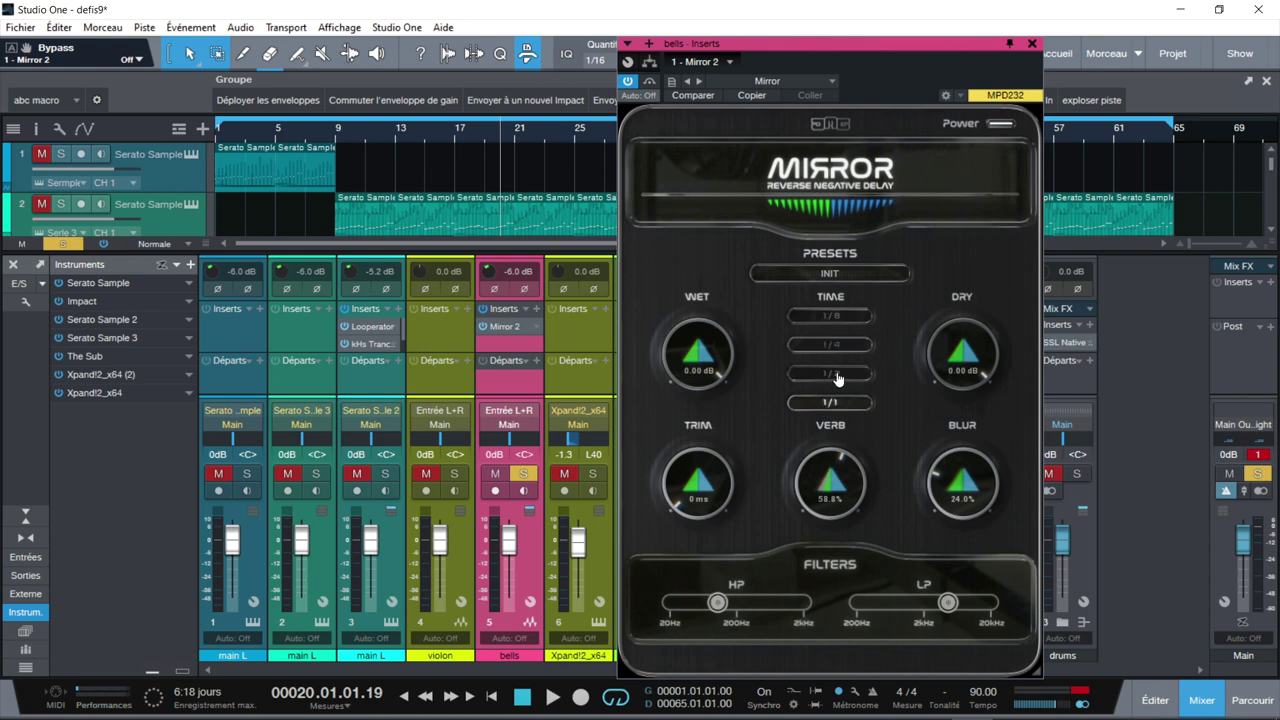
Look through Mirror's full preset list without loading a preset, closing the list again
left_click(828, 276)
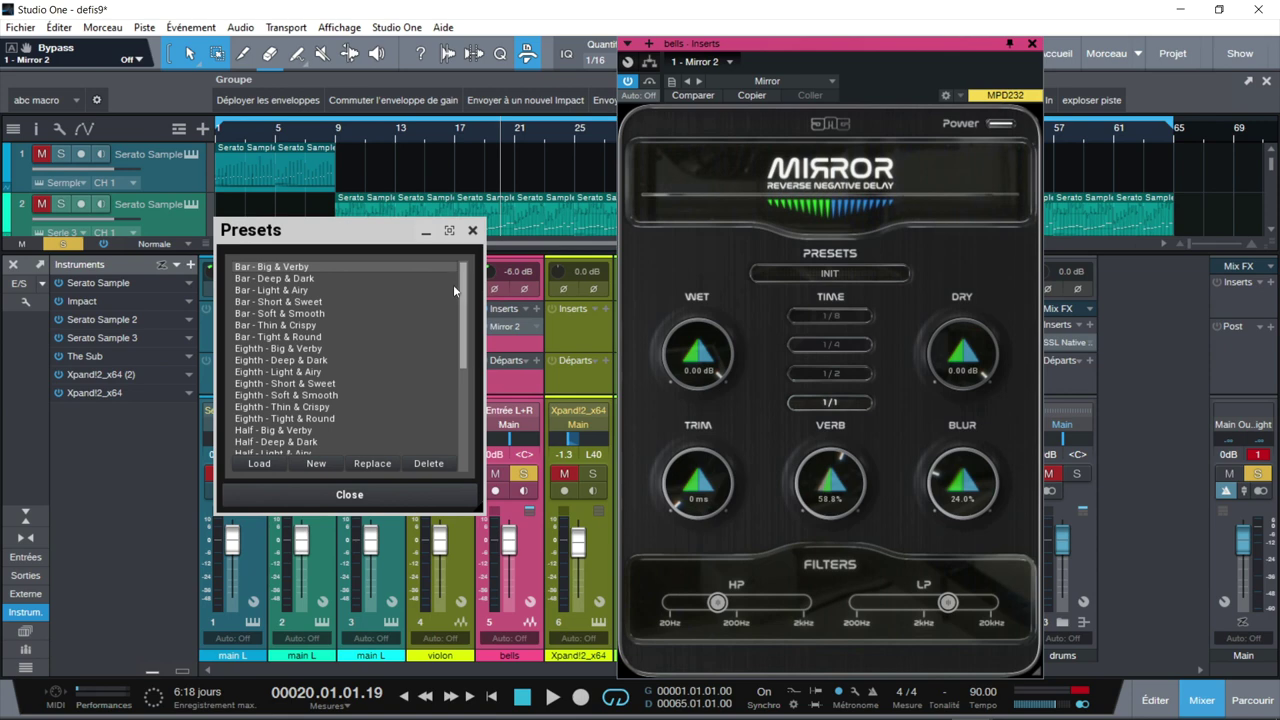
left_click_drag(464, 279, 476, 401)
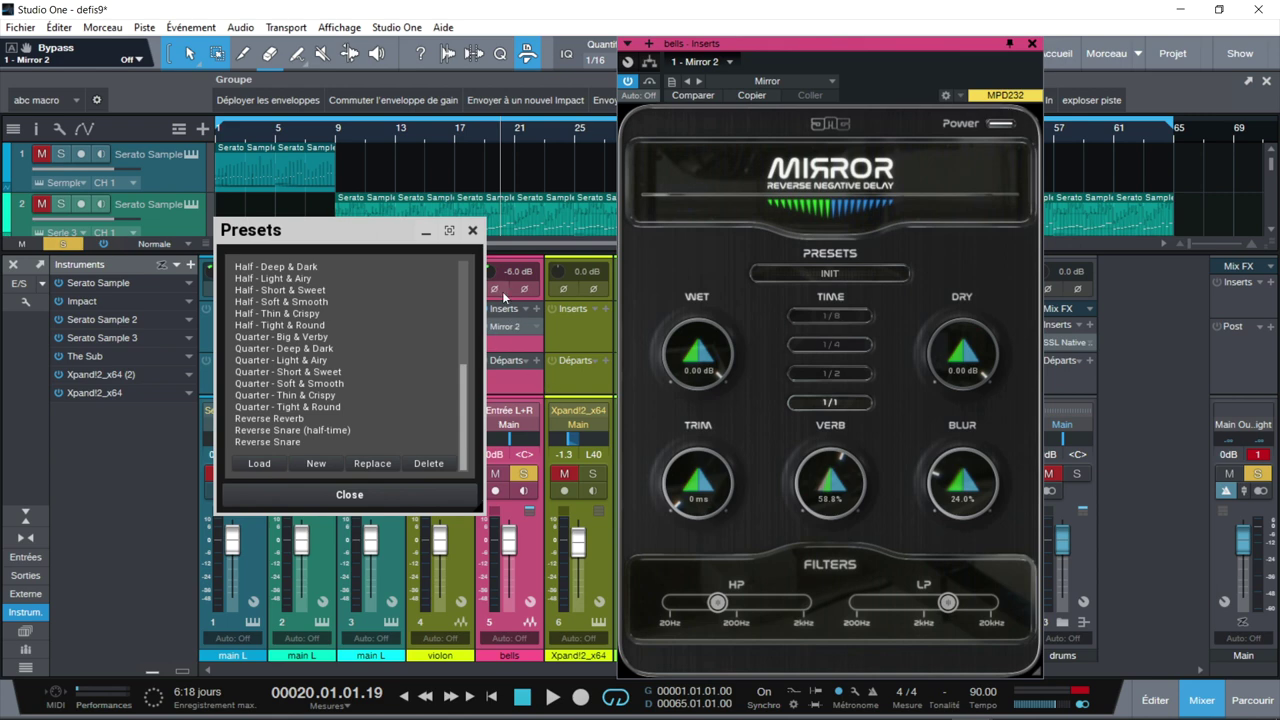
left_click(474, 233)
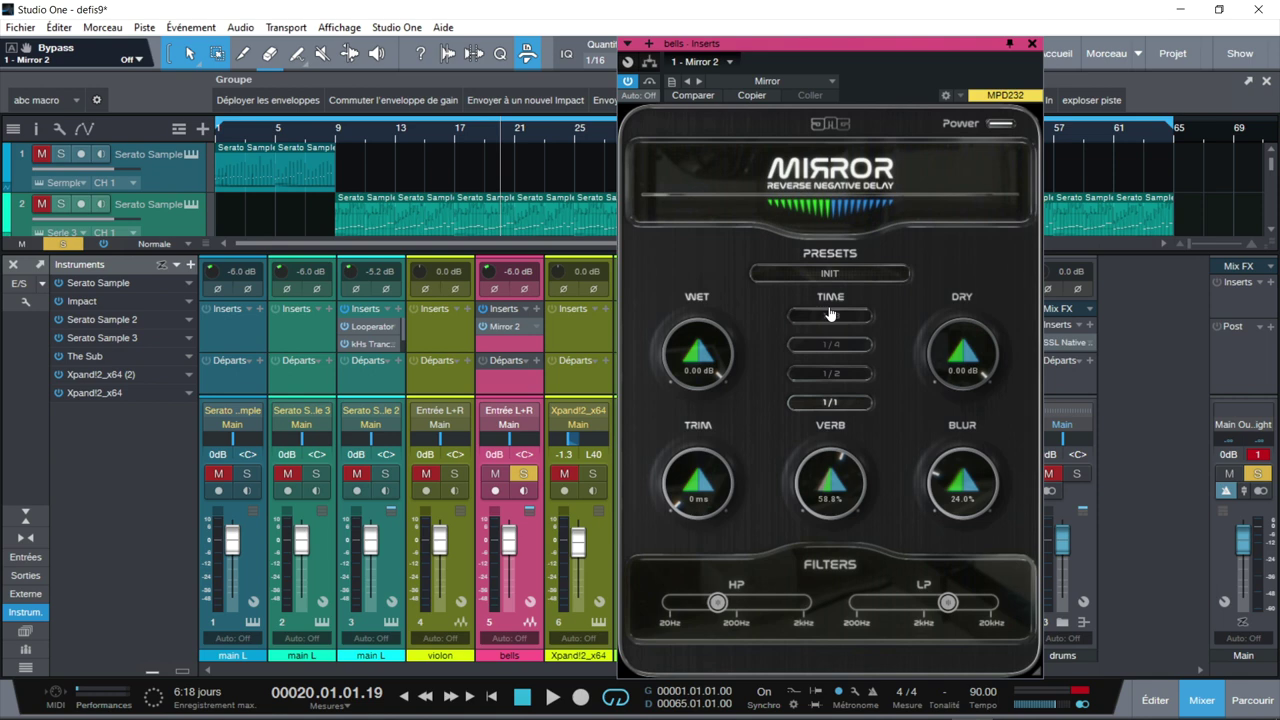
Play the soloed bells from the start and compare them with Mirror bypassed and active
key("Home")
key("space")
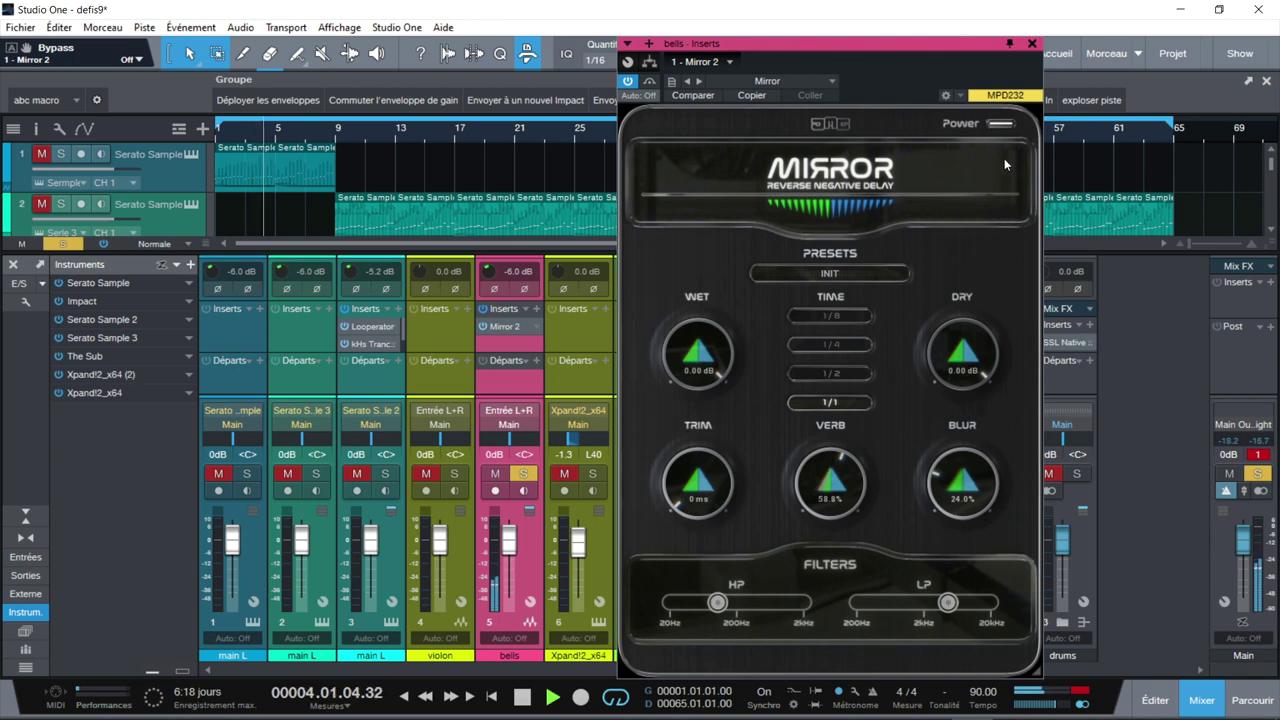
left_click(998, 128)
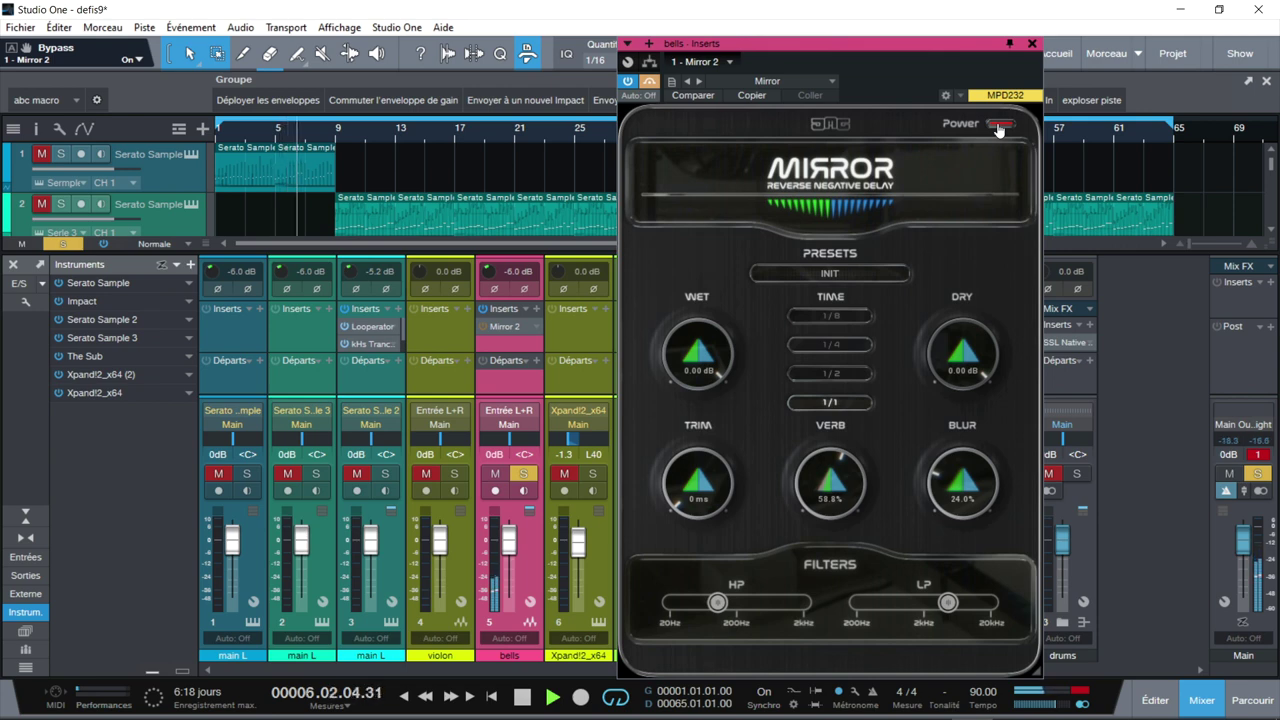
left_click(998, 126)
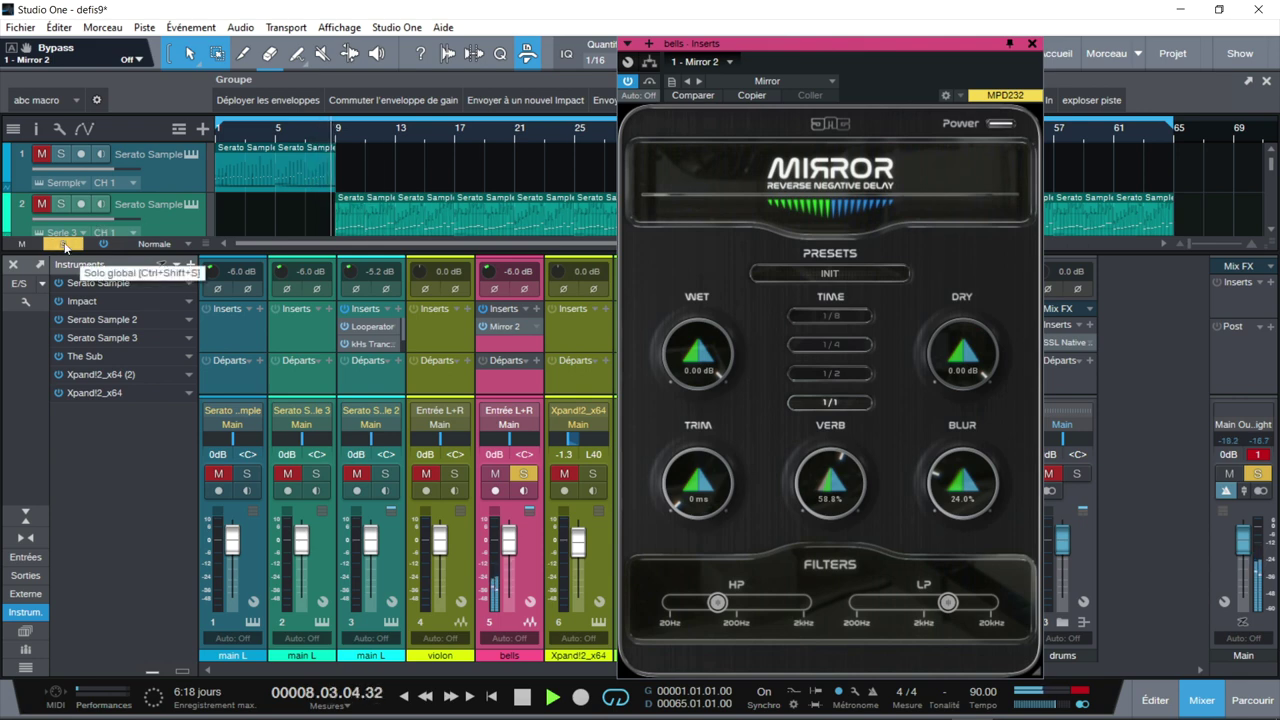
Clear all solos and compare the full mix with Mirror bypassed and active, moving the plug-in window aside and stopping playback
left_click(64, 244)
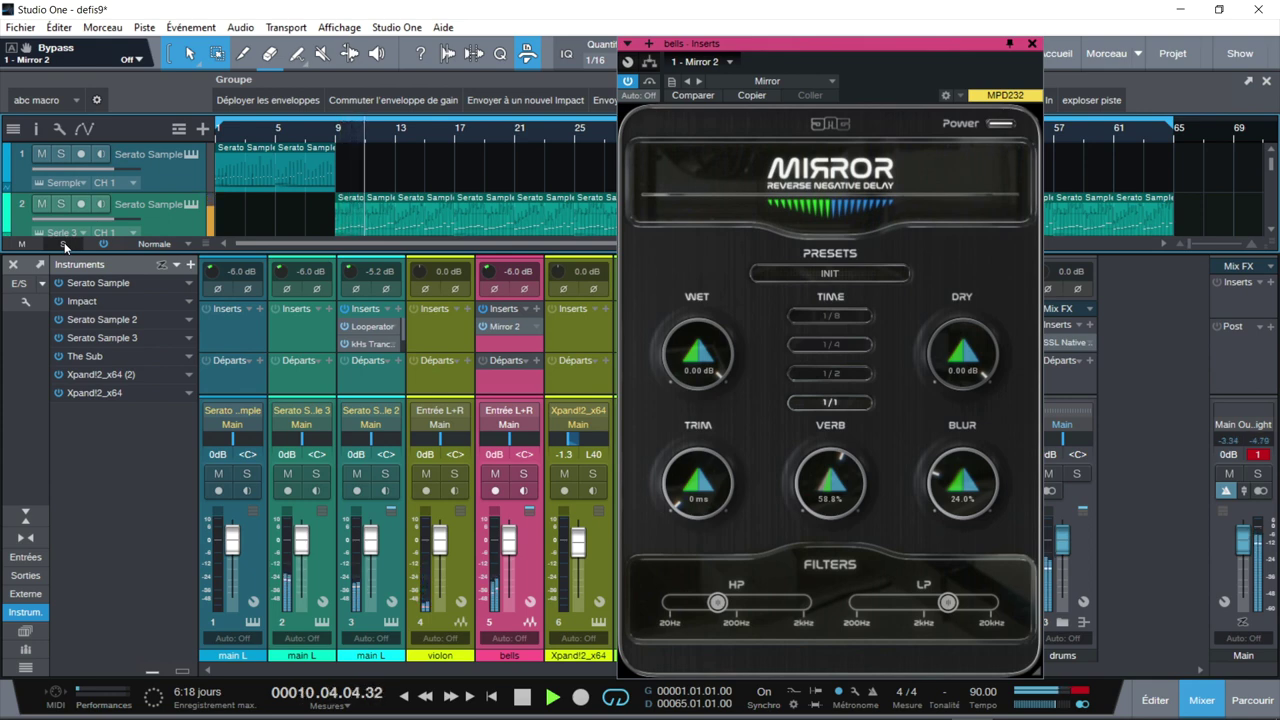
left_click_drag(840, 44, 1039, 30)
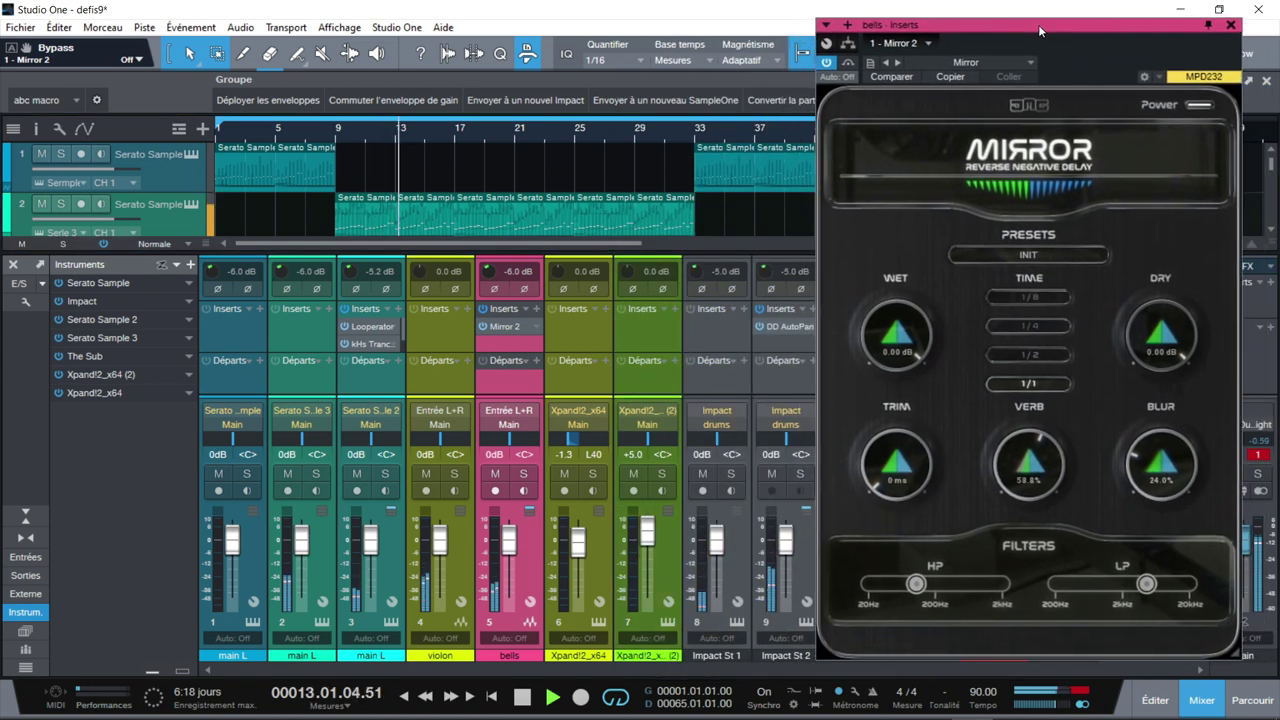
left_click(1197, 108)
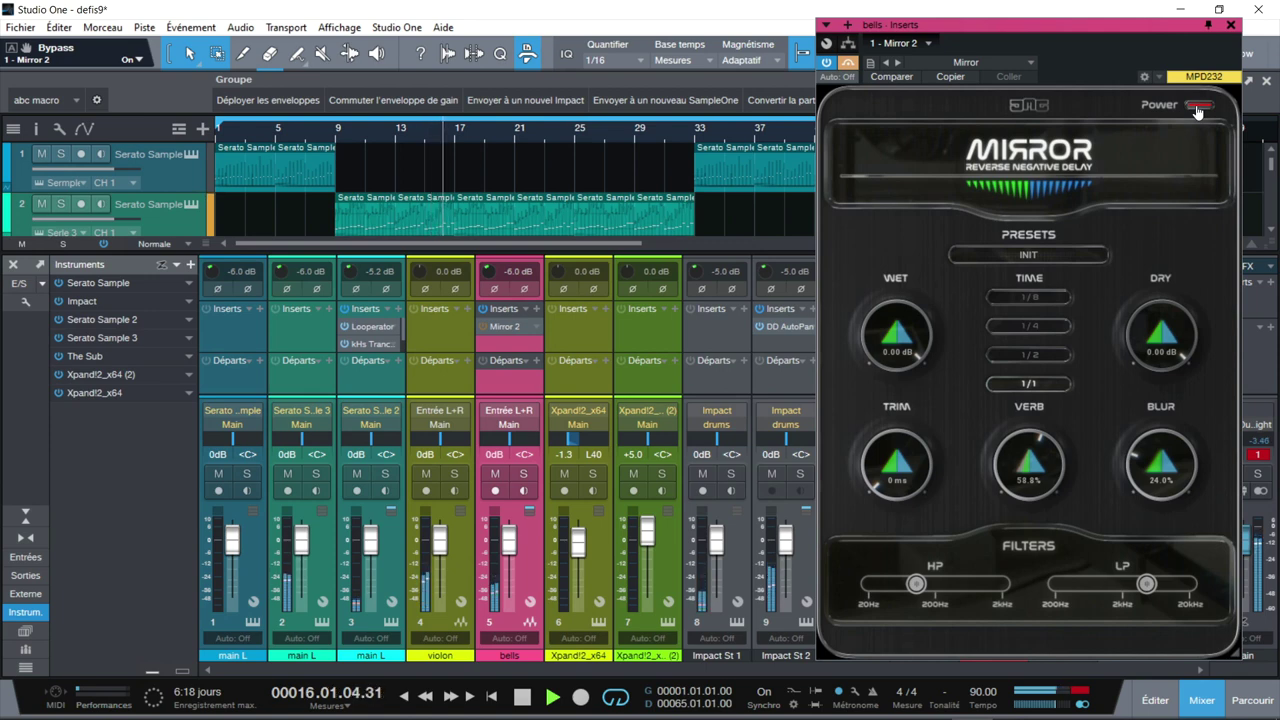
left_click(1197, 108)
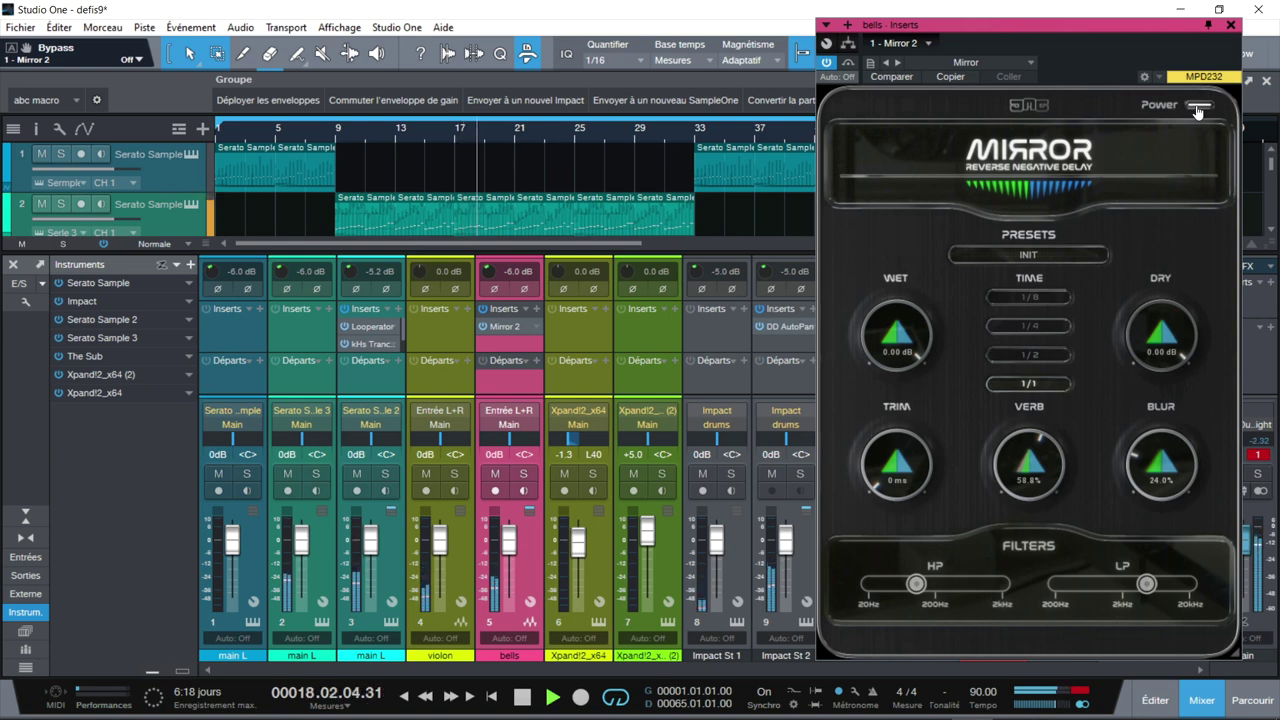
key("space")
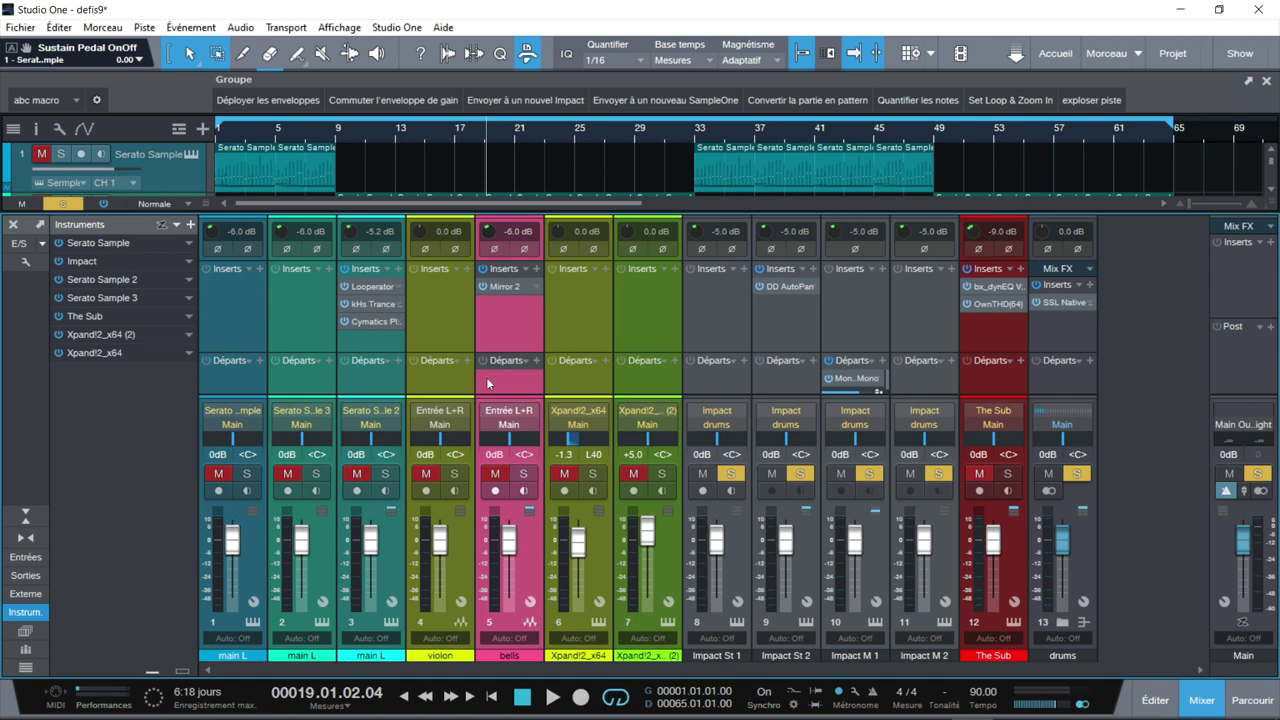
Solo the bells channel and the third Serato Sample channel alongside the drums, and play the loop from bar 1 to bar 5
left_click(521, 474)
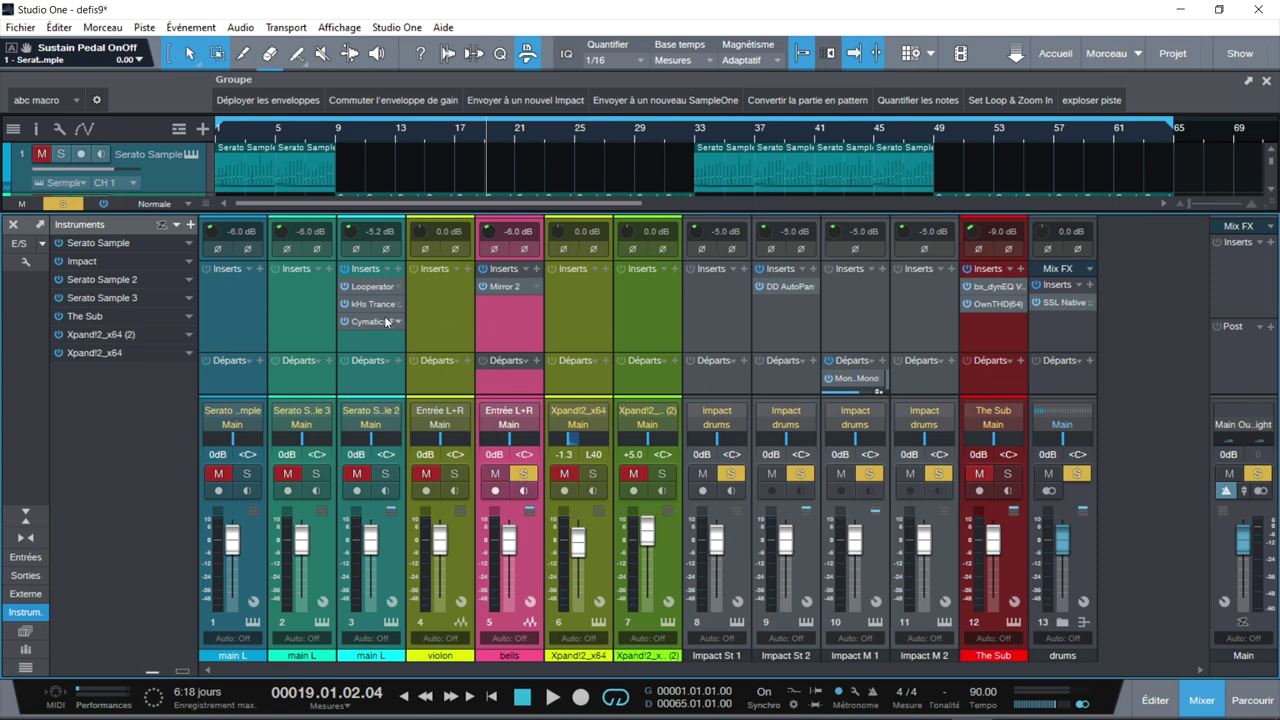
left_click(384, 475)
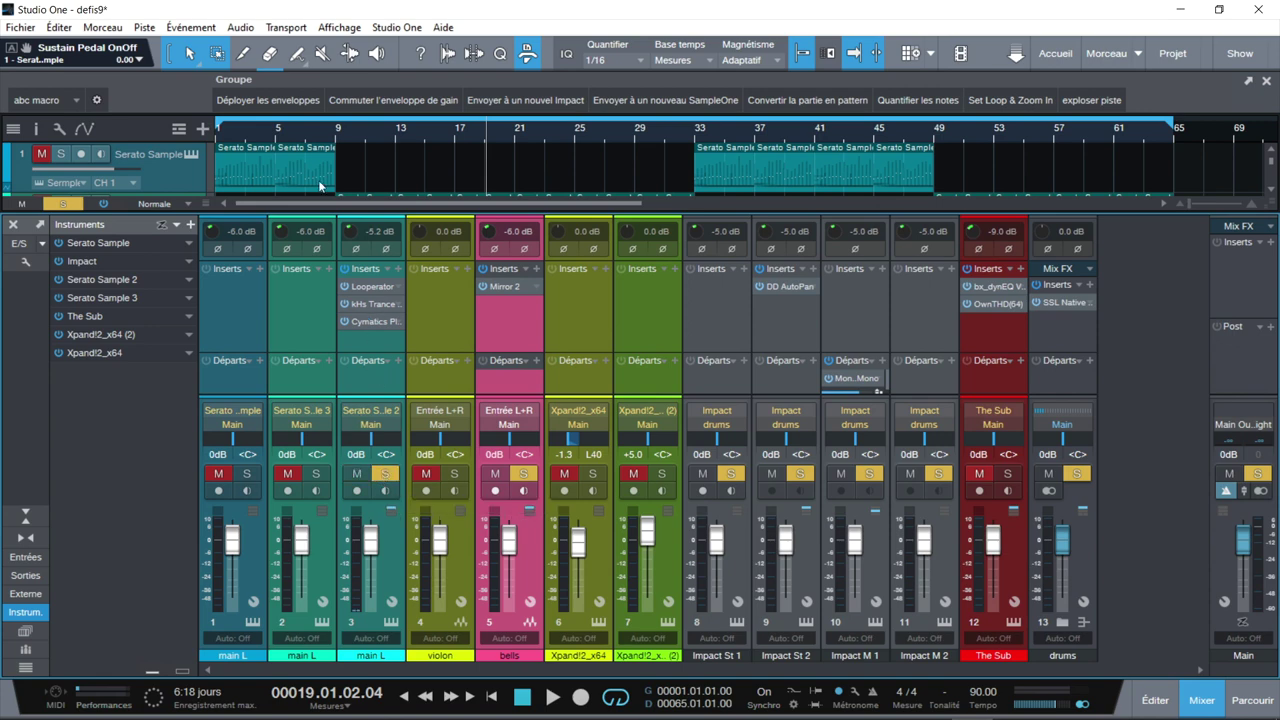
key("space")
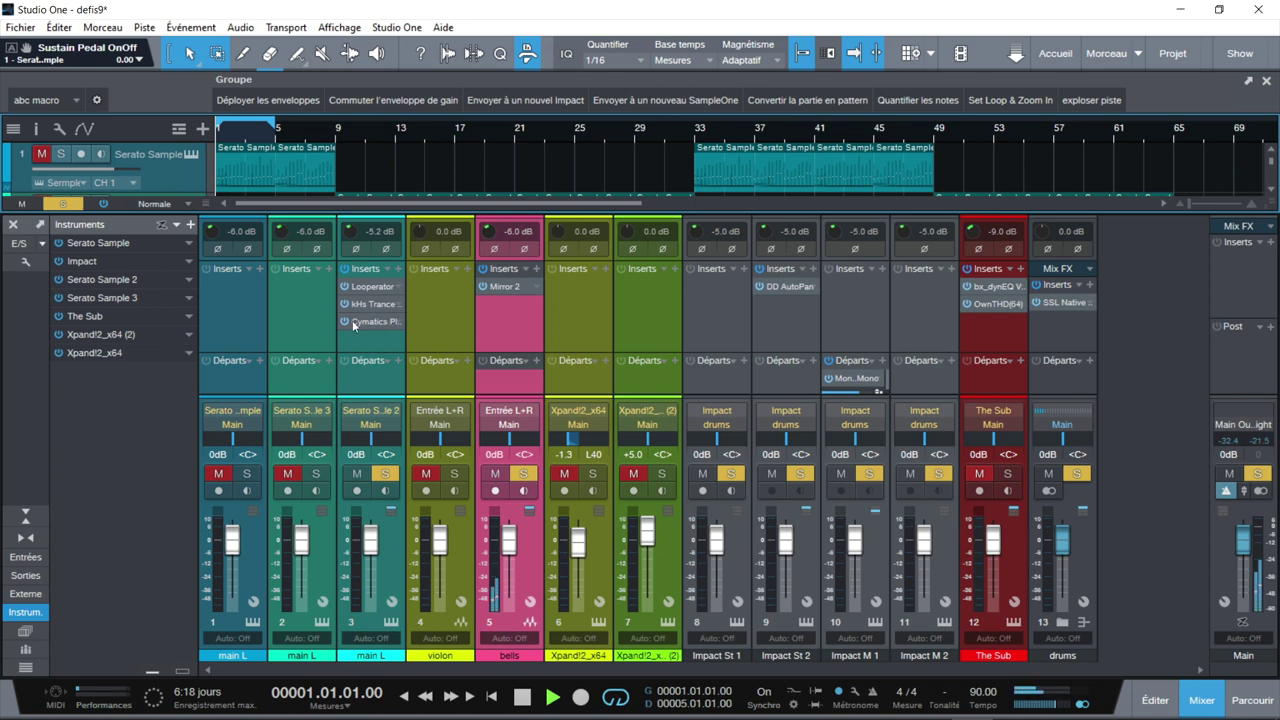
key("space")
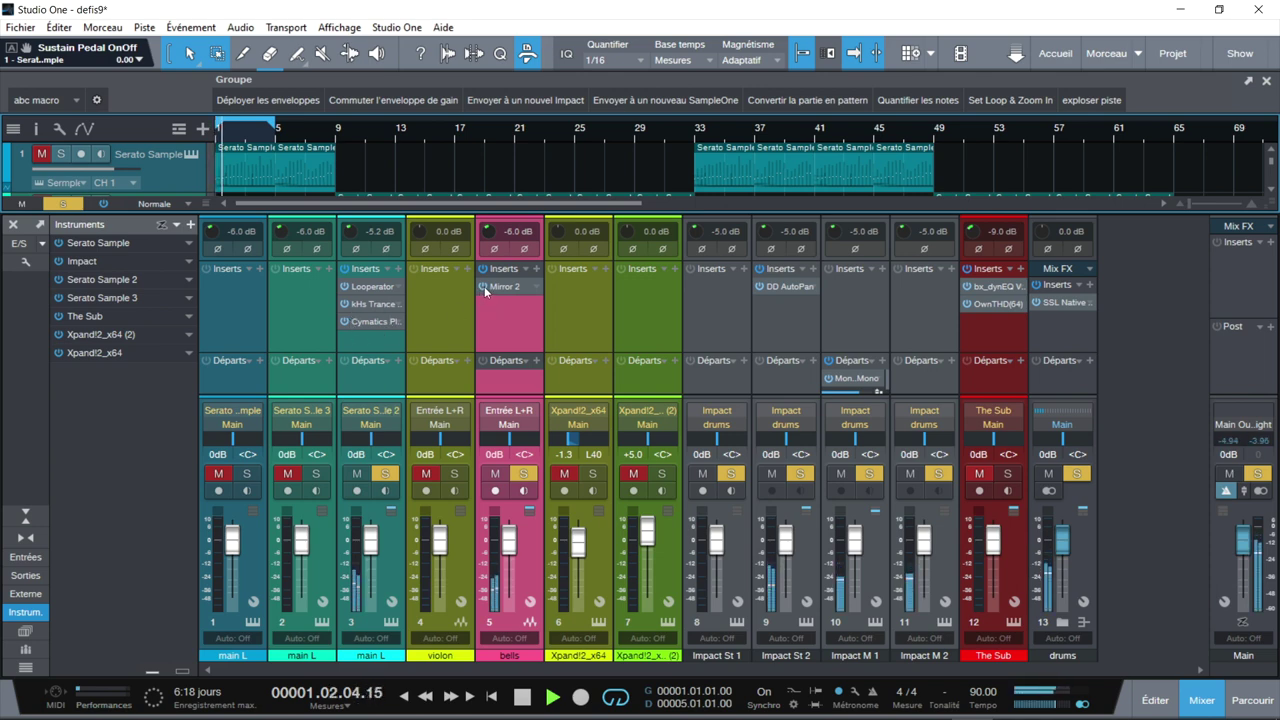
Look through the Looperator, kHs Trance Gate and Cymatics Pluto inserts on the third Serato channel, closing the plug-in window and stopping playback
left_click(345, 270)
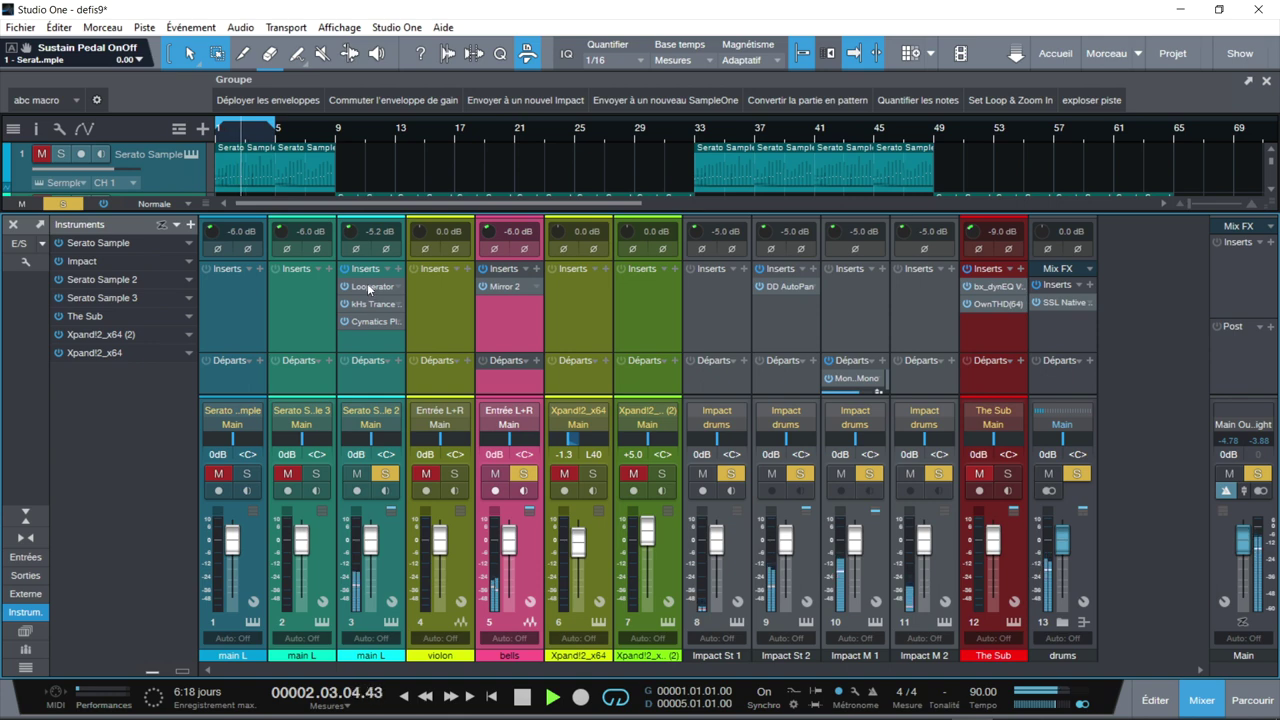
left_click(367, 285)
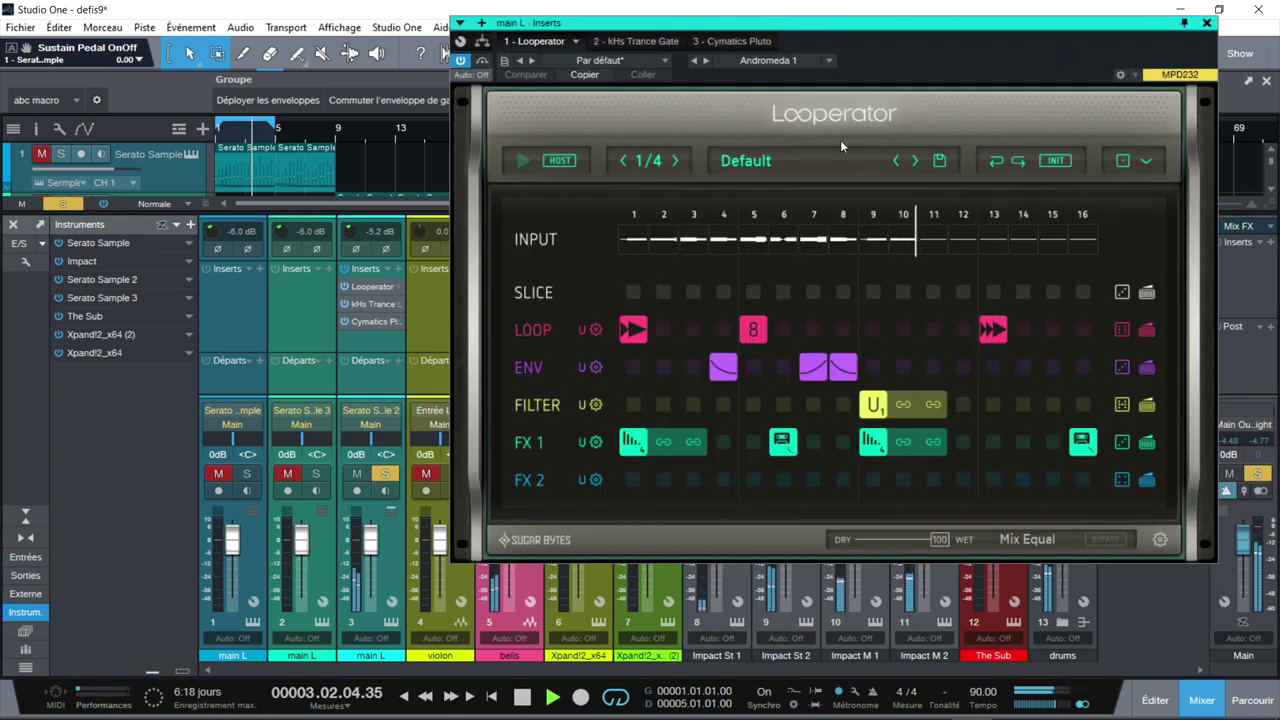
left_click(381, 305)
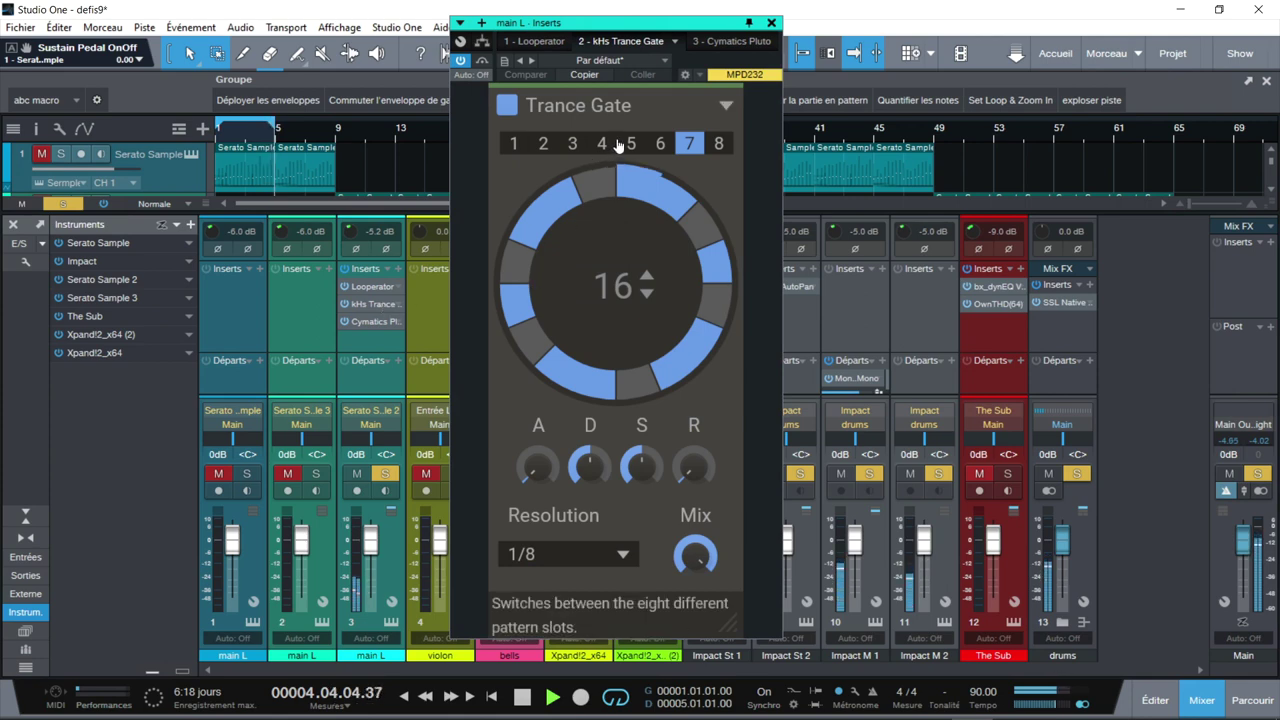
left_click(718, 42)
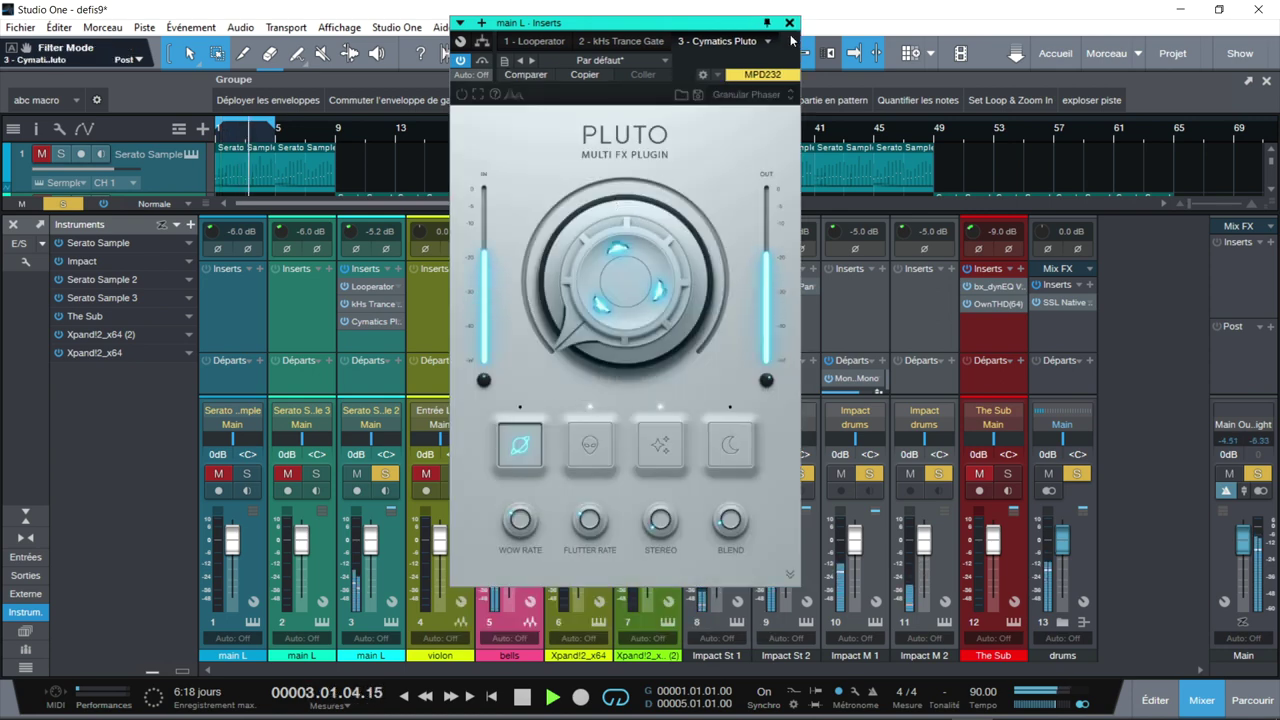
left_click(789, 23)
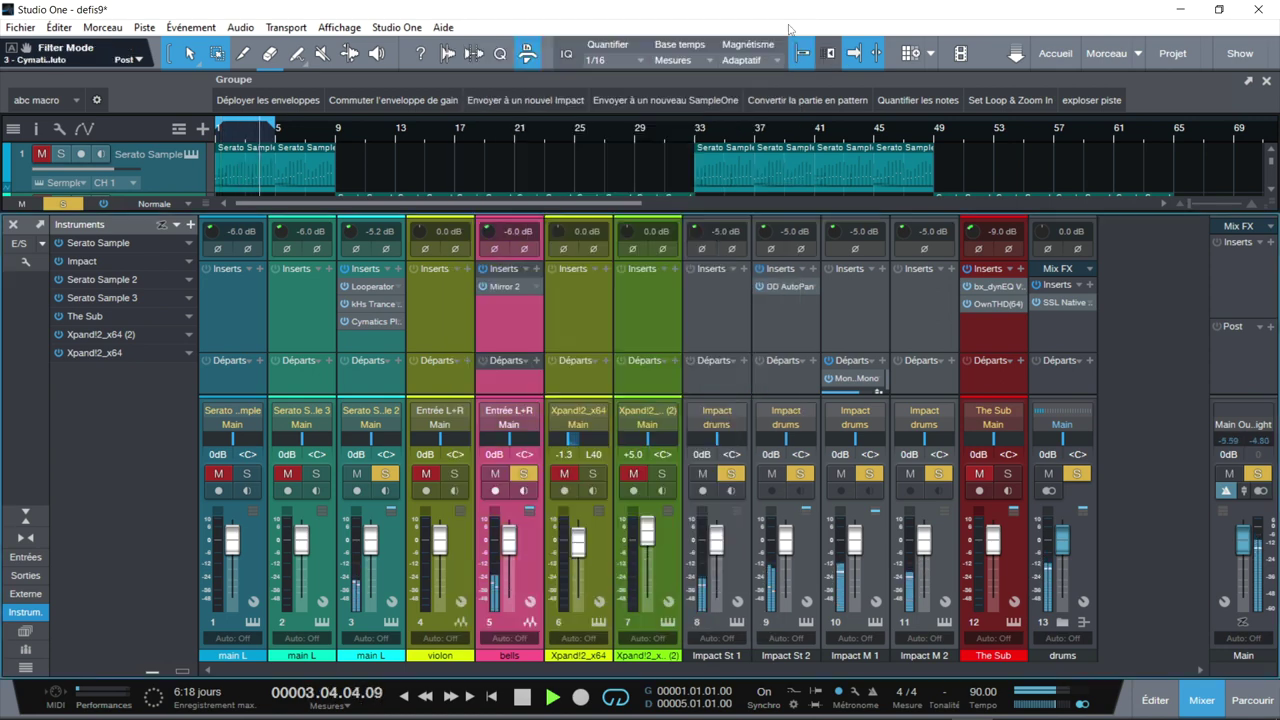
key("space")
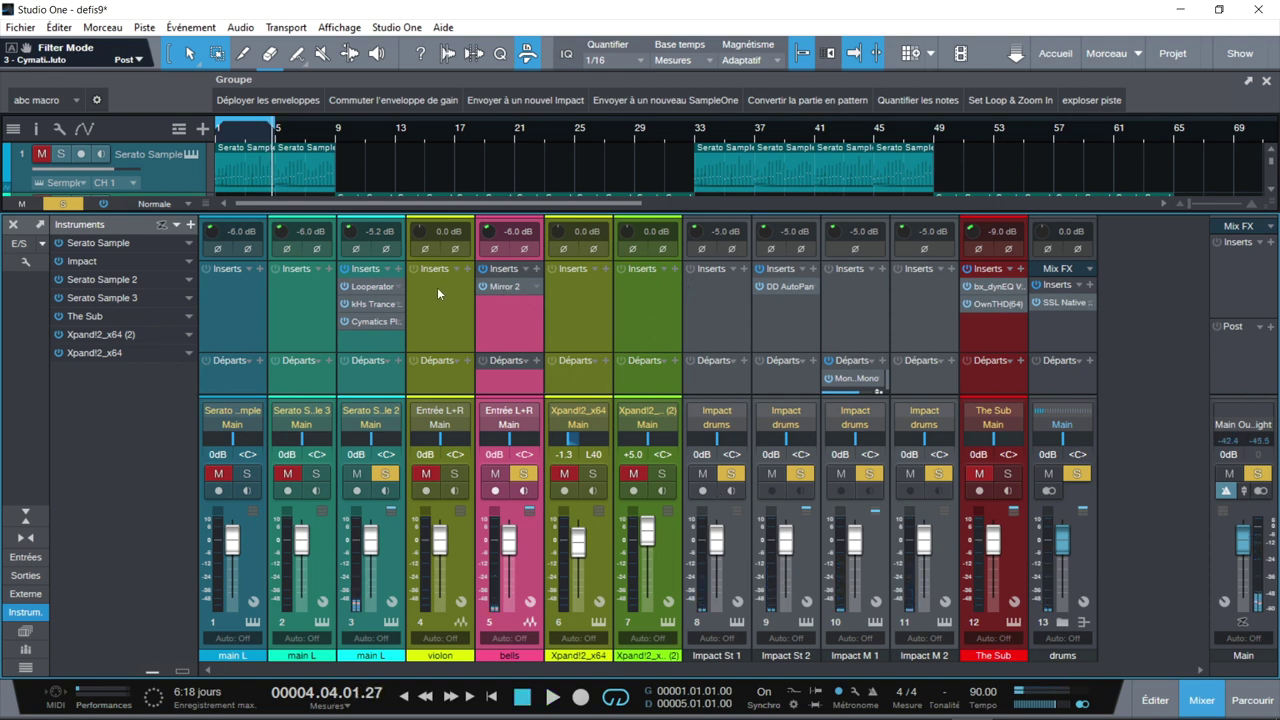
Find JMGSound's Mirror effect in the browser and insert it on the violon channel
key("F5")
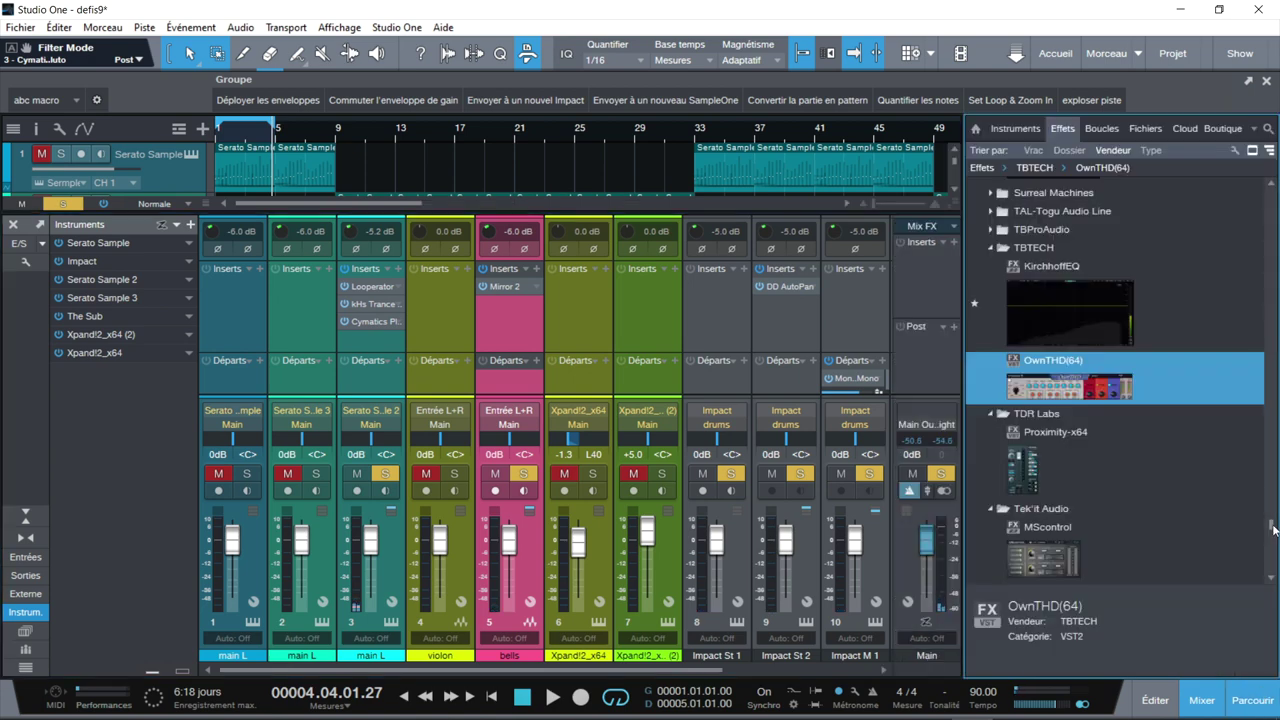
scroll(1120, 380, "up", 10)
left_click(1042, 267)
left_click_drag(1042, 267, 436, 298)
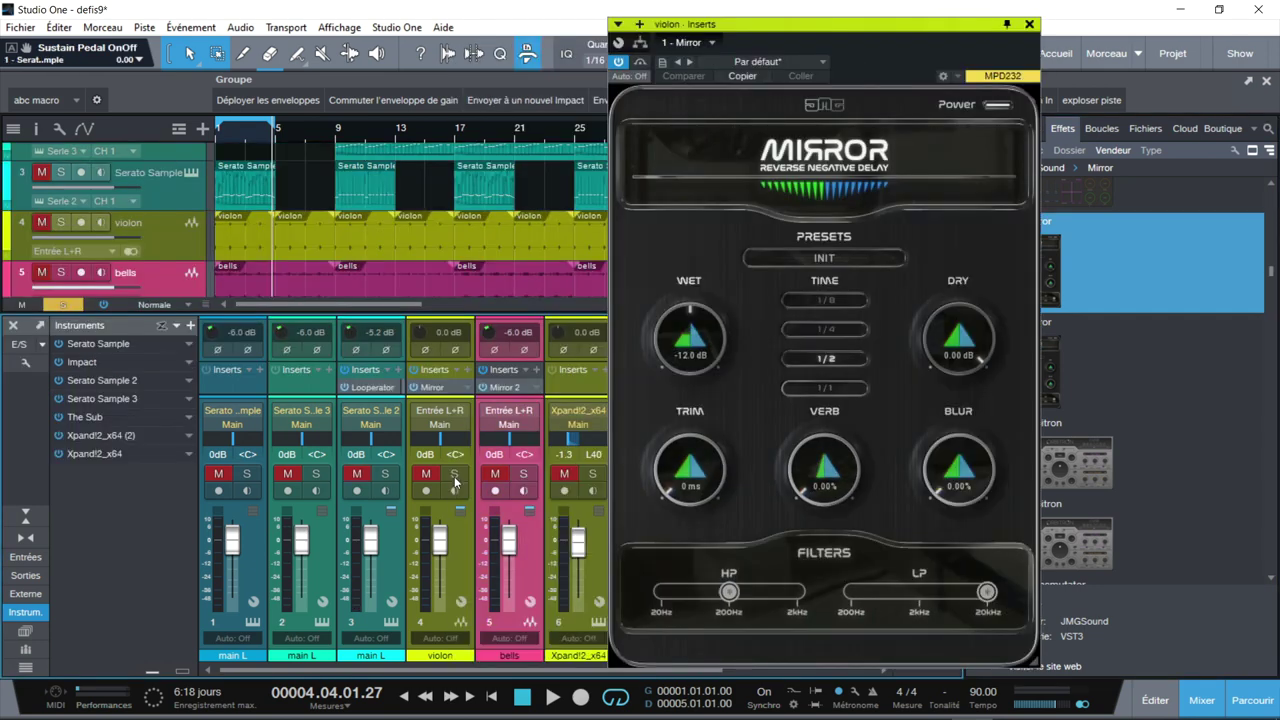
Play the loop with the violon channel soloed and compare its sound with Mirror bypassed and active
key("space")
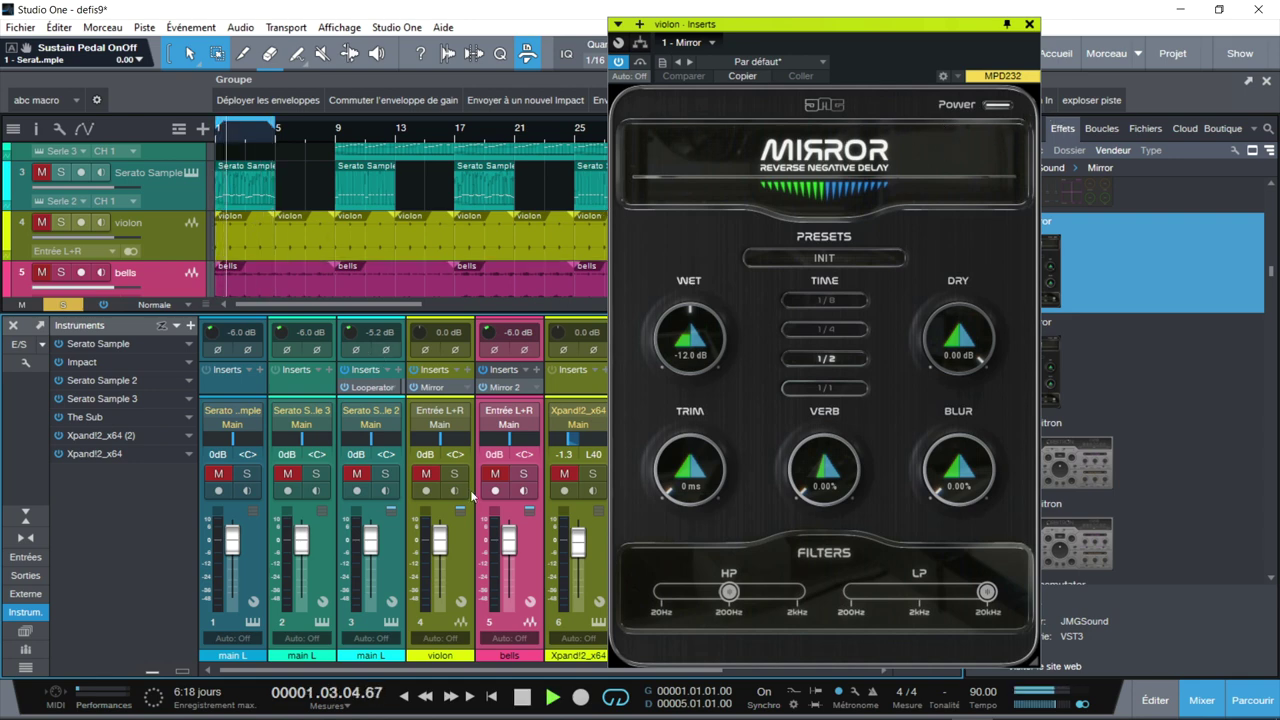
key("s")
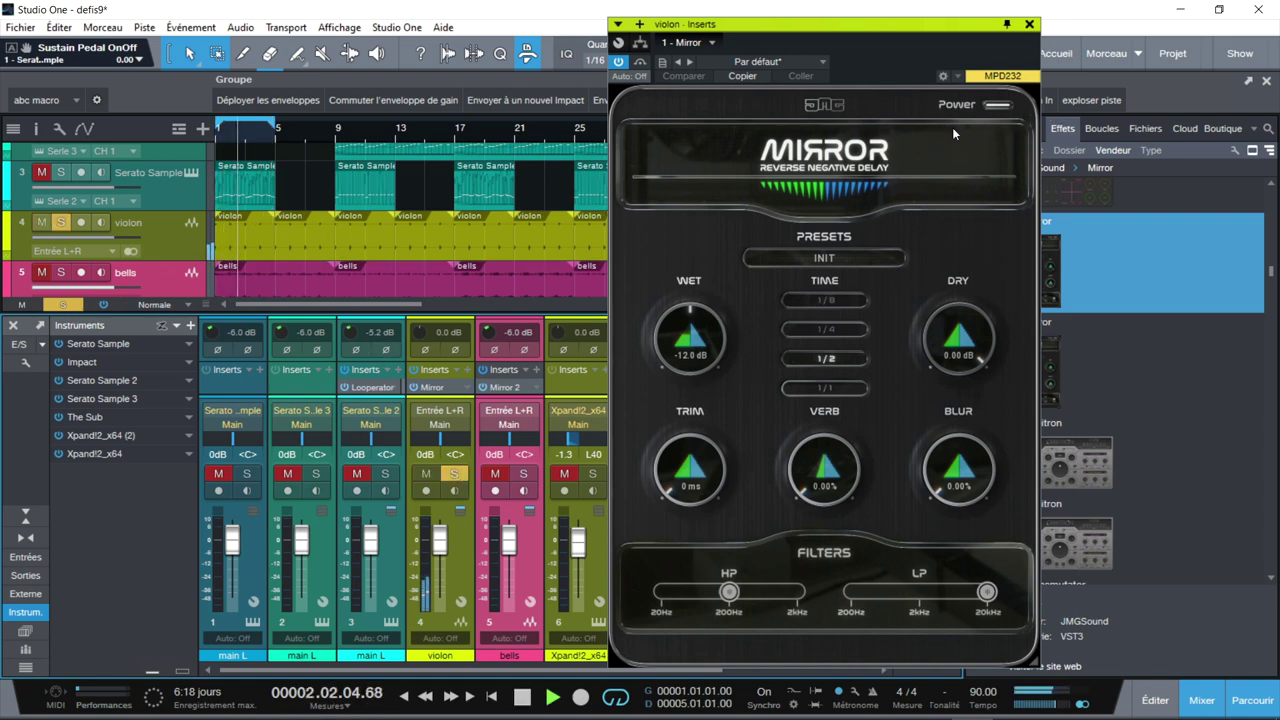
left_click(997, 106)
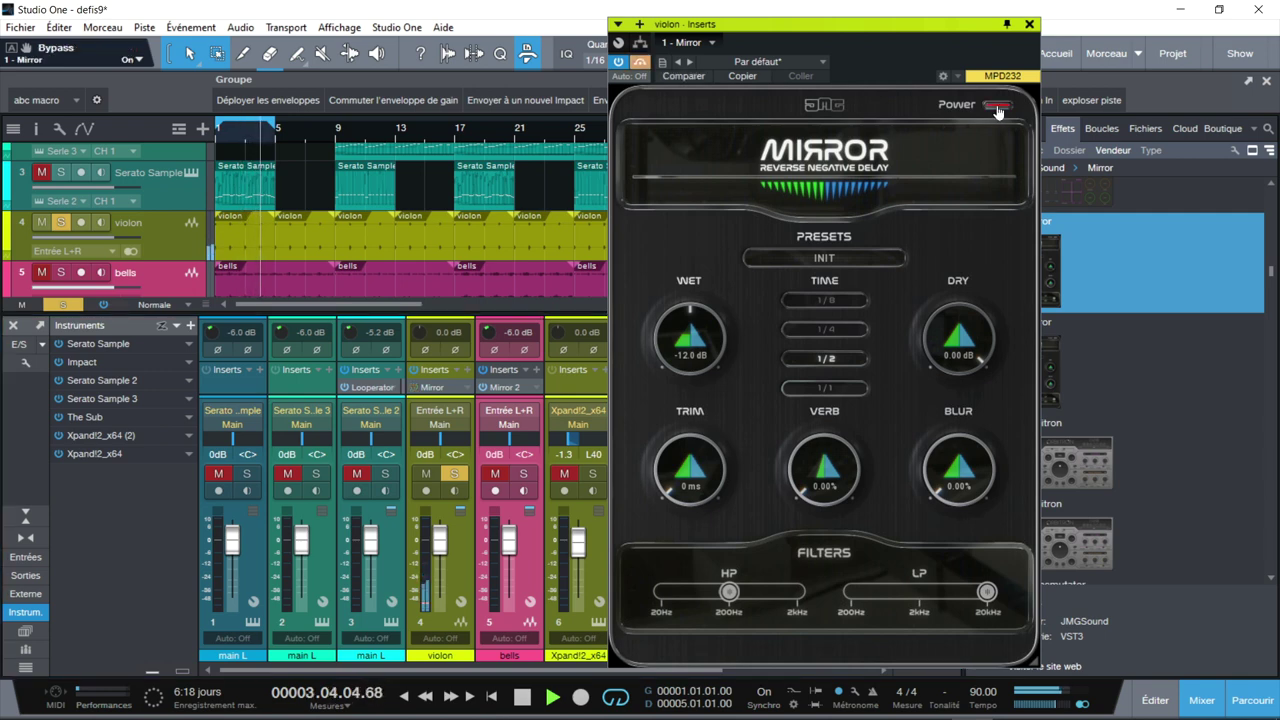
left_click(997, 106)
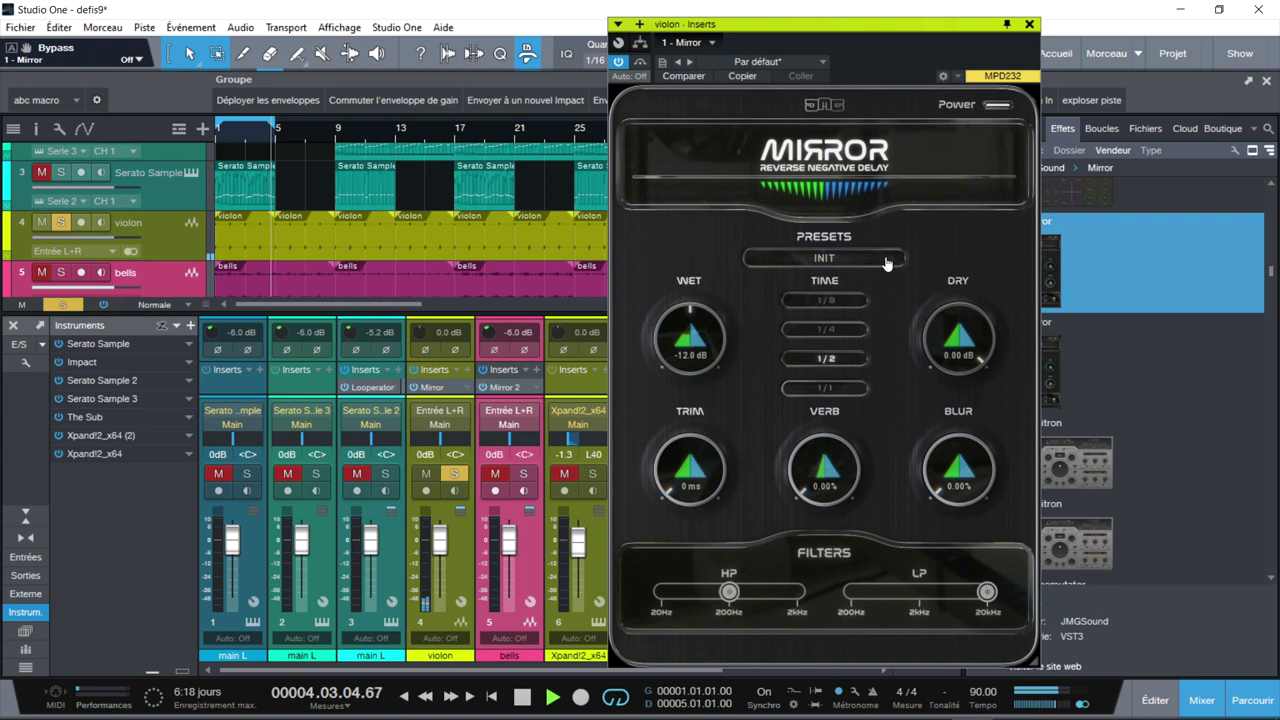
Set violon's Mirror to Time 1/8, Wet -2.30 dB, Verb 64.0%, Trim 0.55 ms and Blur 49.2%, and compare it with bypass
left_click(836, 302)
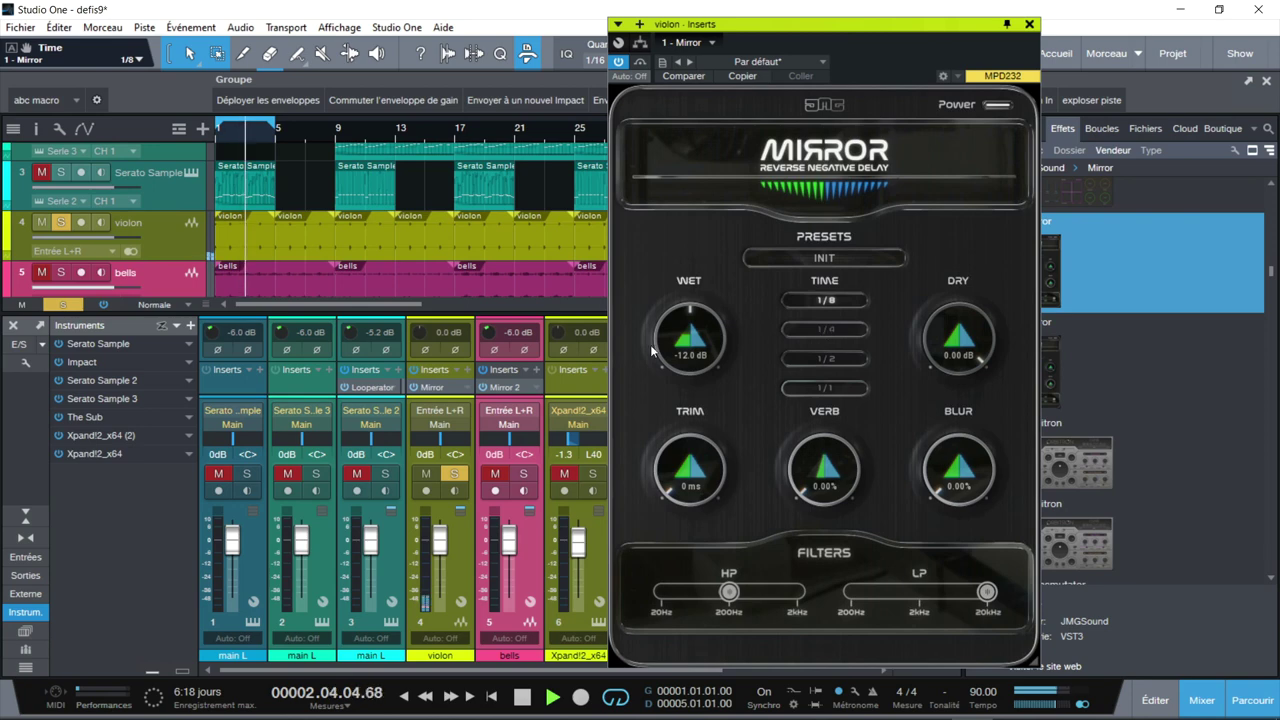
left_click_drag(688, 345, 688, 310)
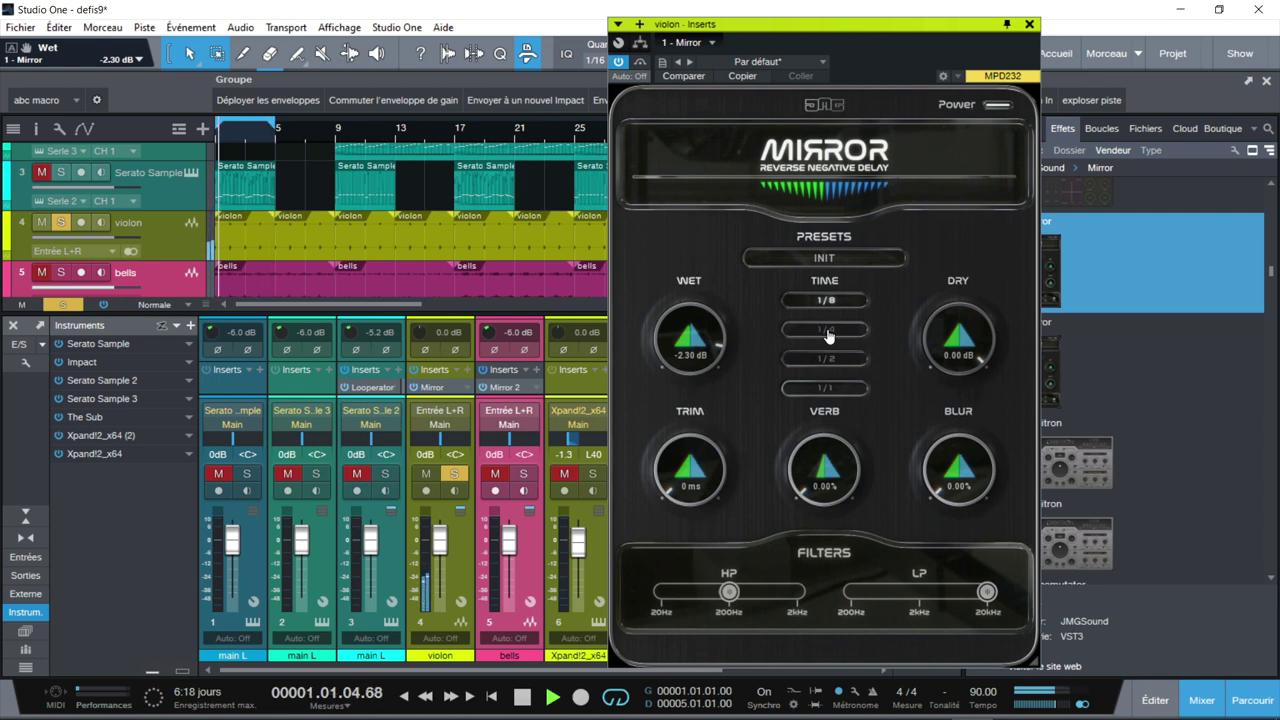
mouse_move(810, 478)
left_mouse_down()
mouse_move(806, 460)
mouse_move(797, 484)
left_mouse_up()
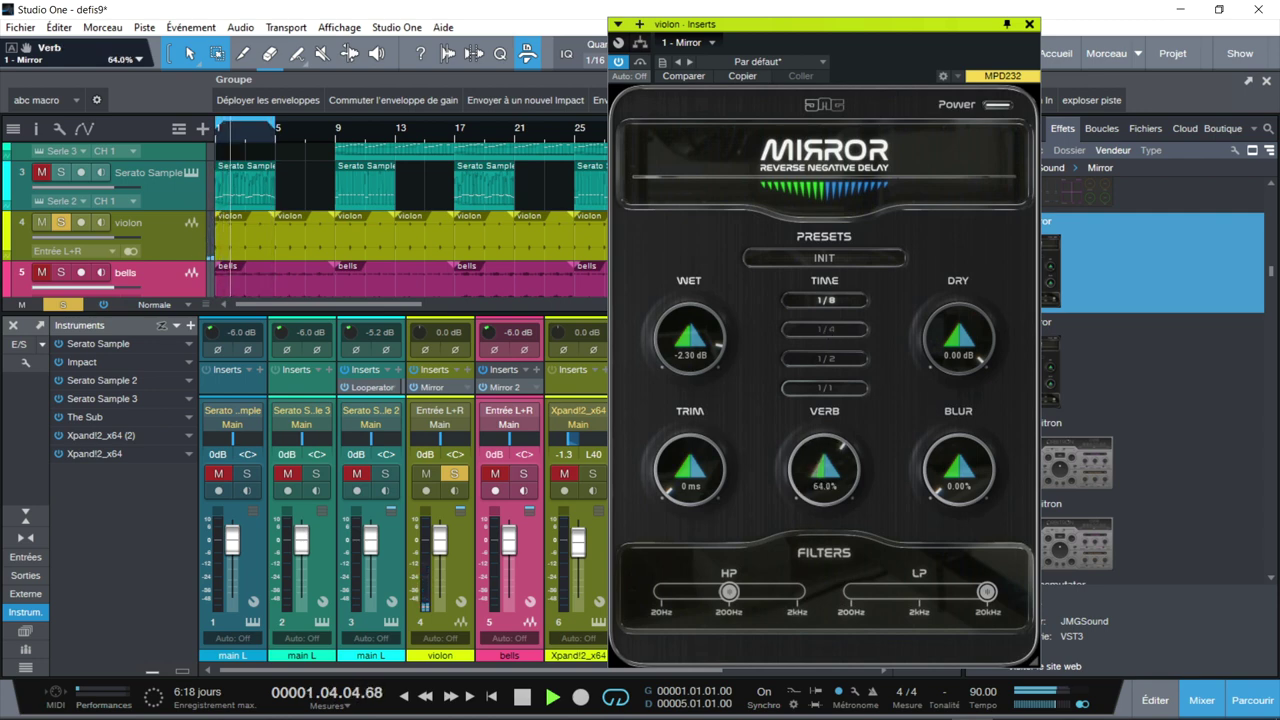
left_click_drag(699, 484, 699, 460)
left_click_drag(960, 488, 960, 462)
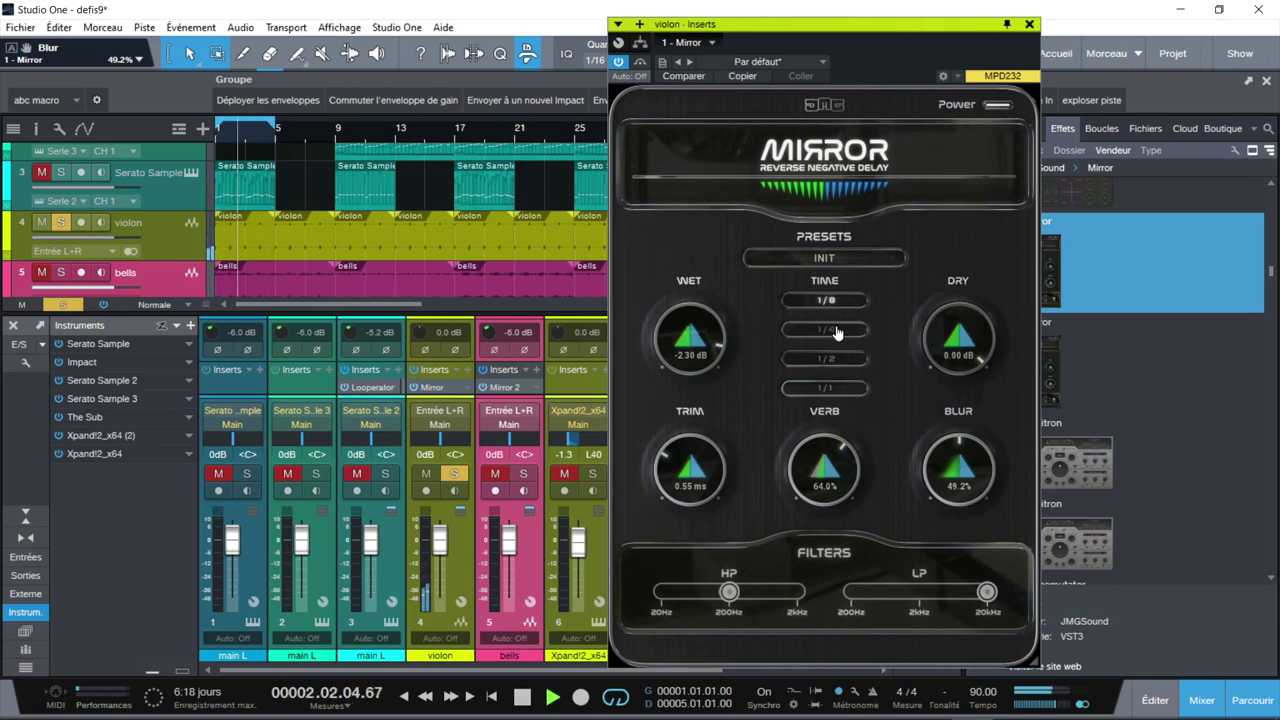
left_click(998, 106)
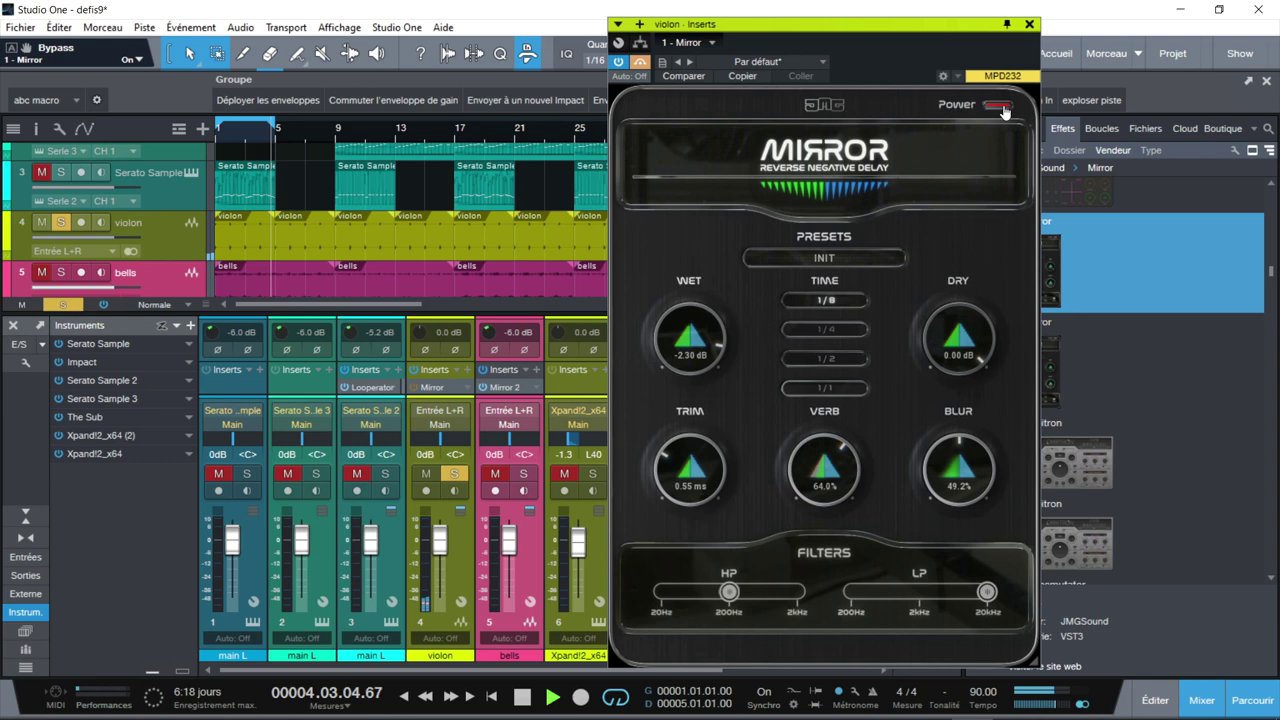
left_click(1000, 106)
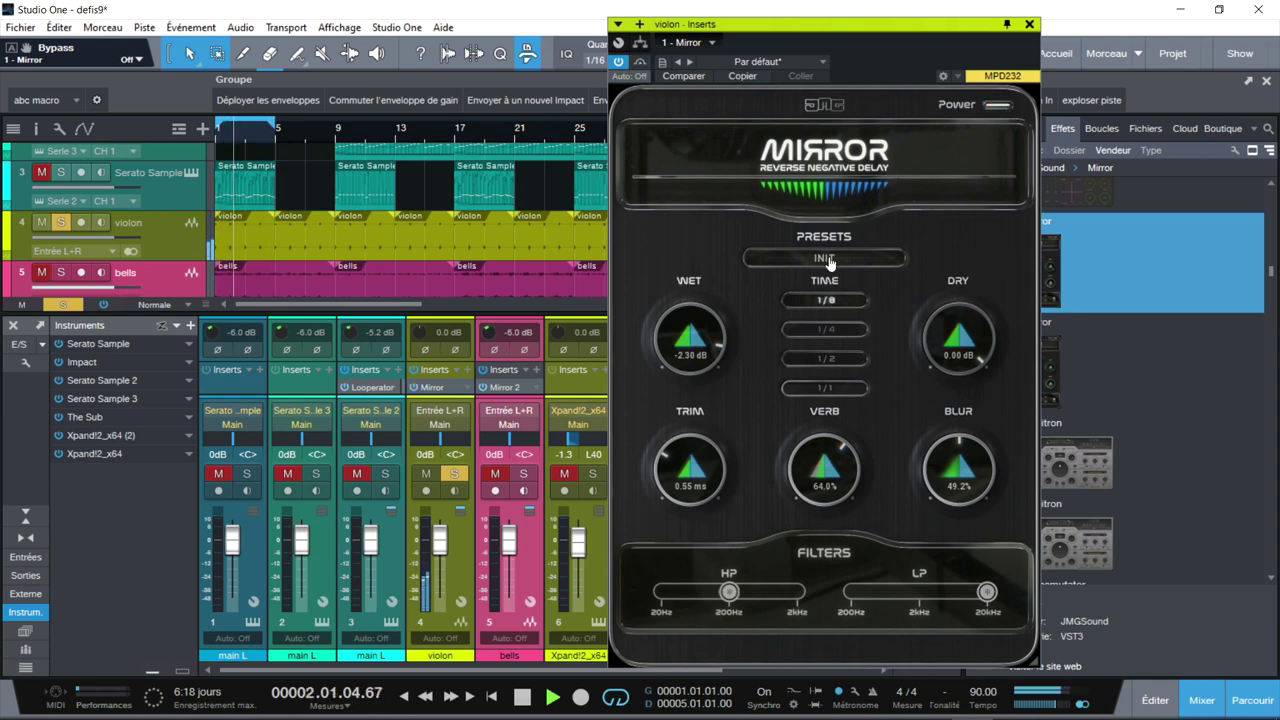
Solo the bells and third Serato Sample channels alongside the violon, and extend the playback loop to bar 65 with the plug-in window closed
left_click(522, 474)
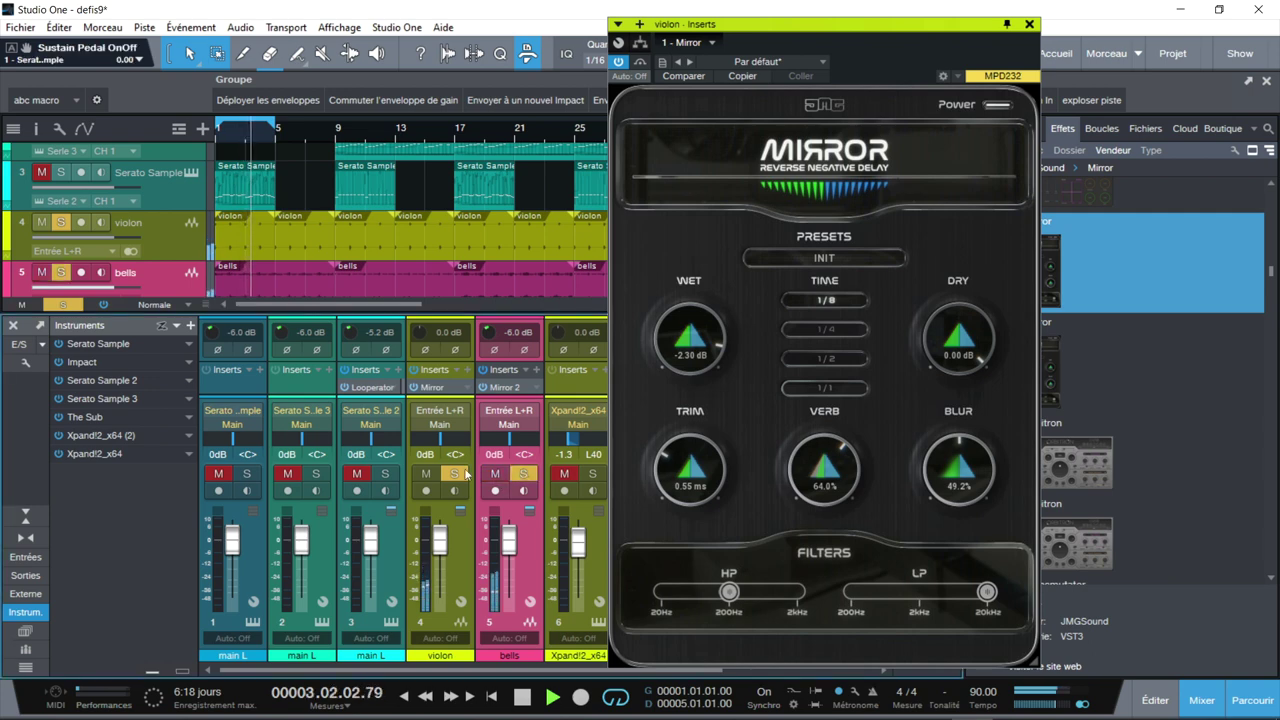
left_click(383, 476)
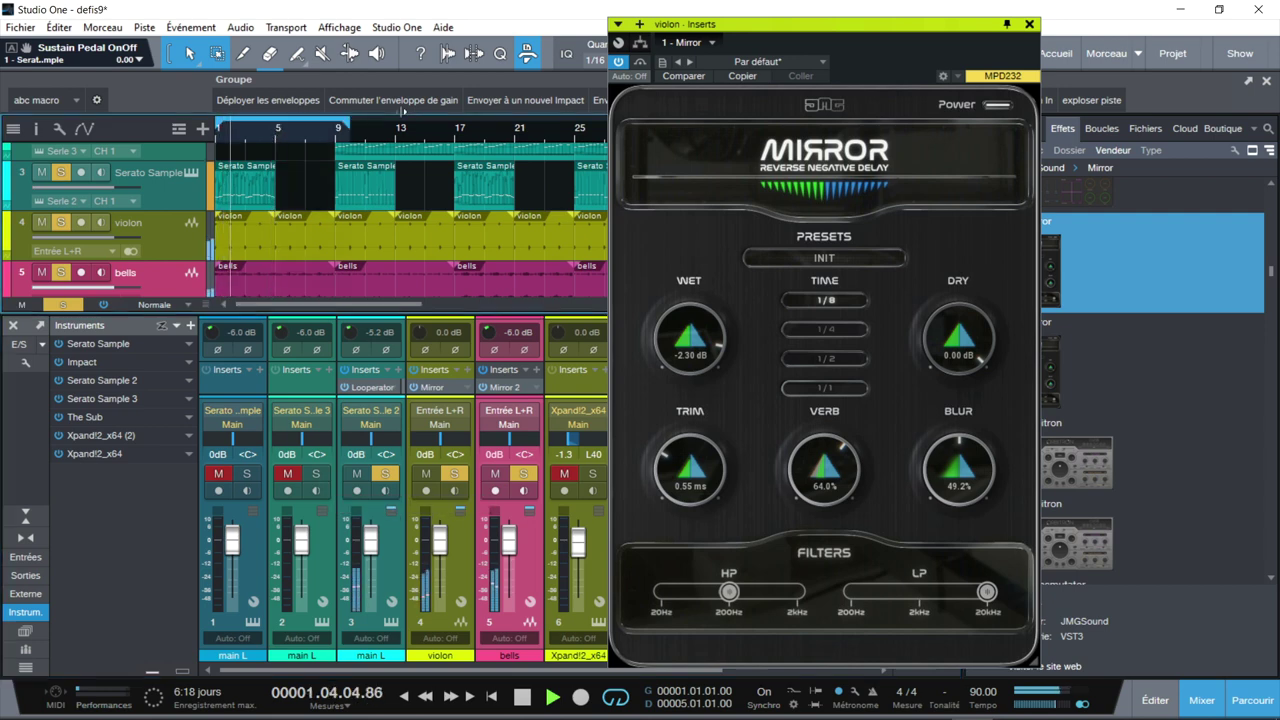
left_click(1029, 23)
mouse_move(622, 121)
left_mouse_down()
mouse_move(950, 121)
mouse_move(873, 121)
mouse_move(914, 121)
left_mouse_up()
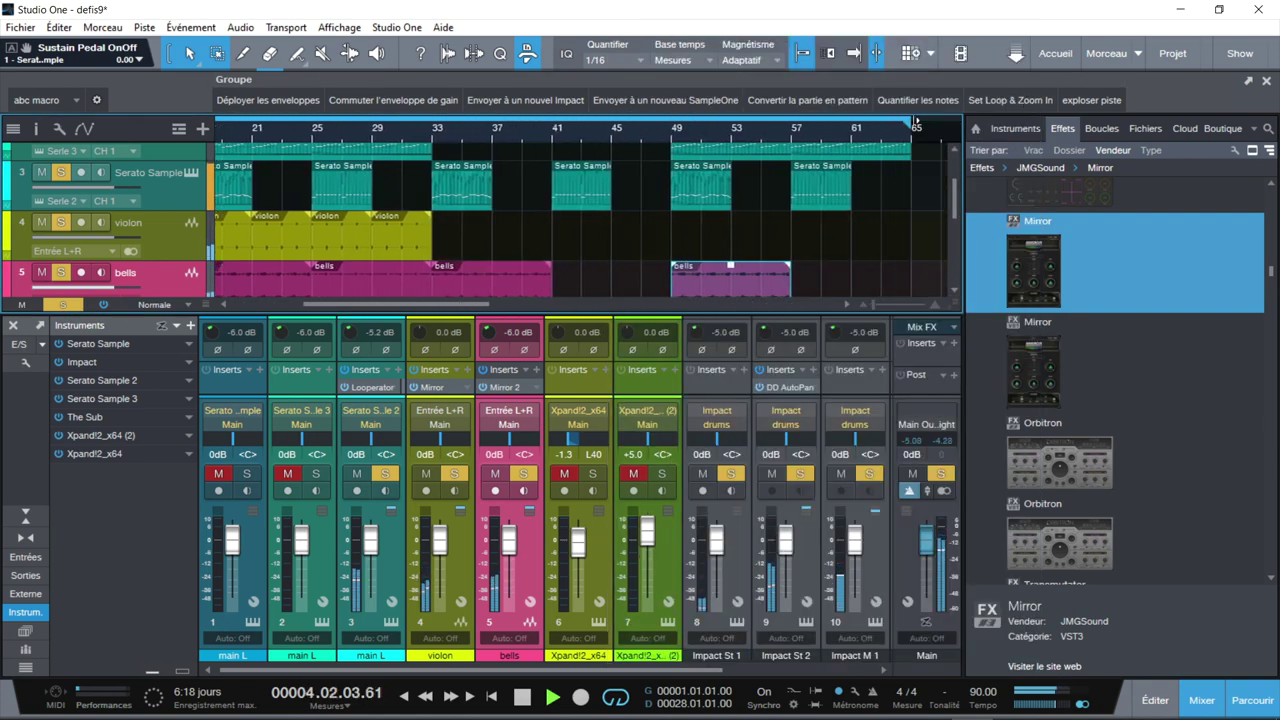
Solo the first two Serato Sample channels, The Sub and both Xpand!2 channels, enlarging the mixer area to show more of the inserts
left_click(317, 475)
left_click(249, 480)
left_click_drag(404, 675, 578, 662)
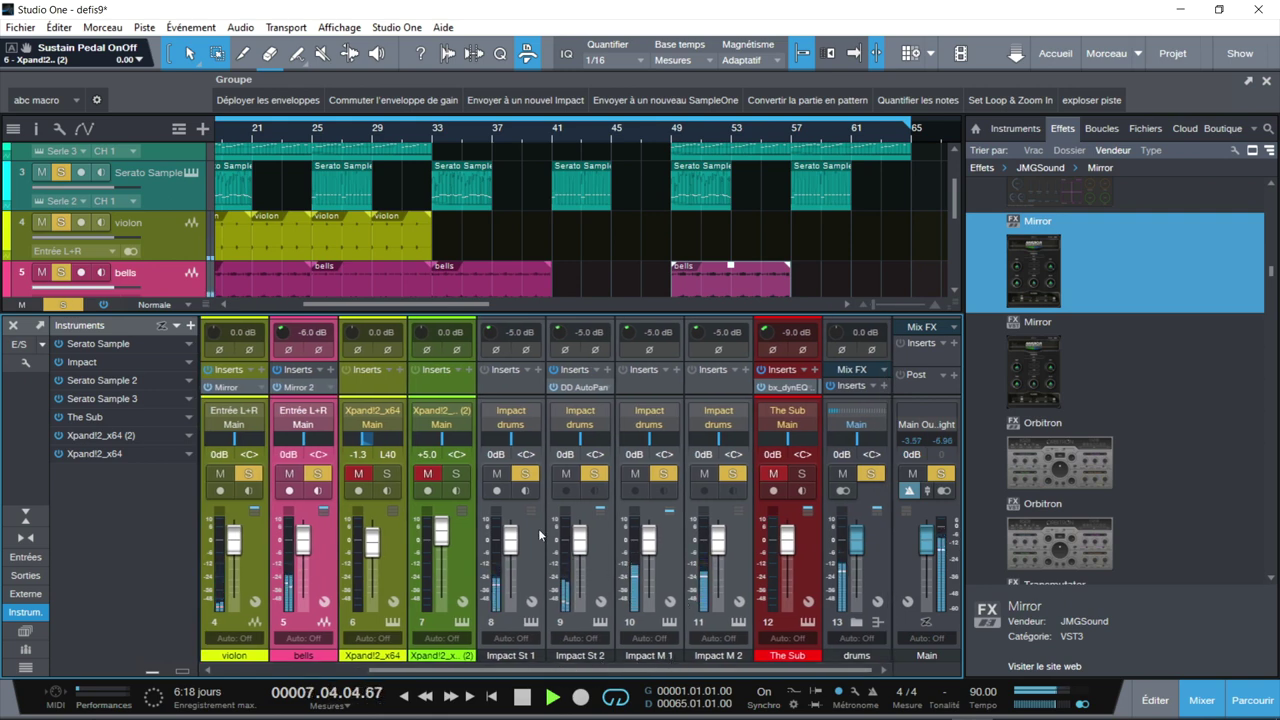
left_click(802, 475)
left_click_drag(815, 316, 798, 257)
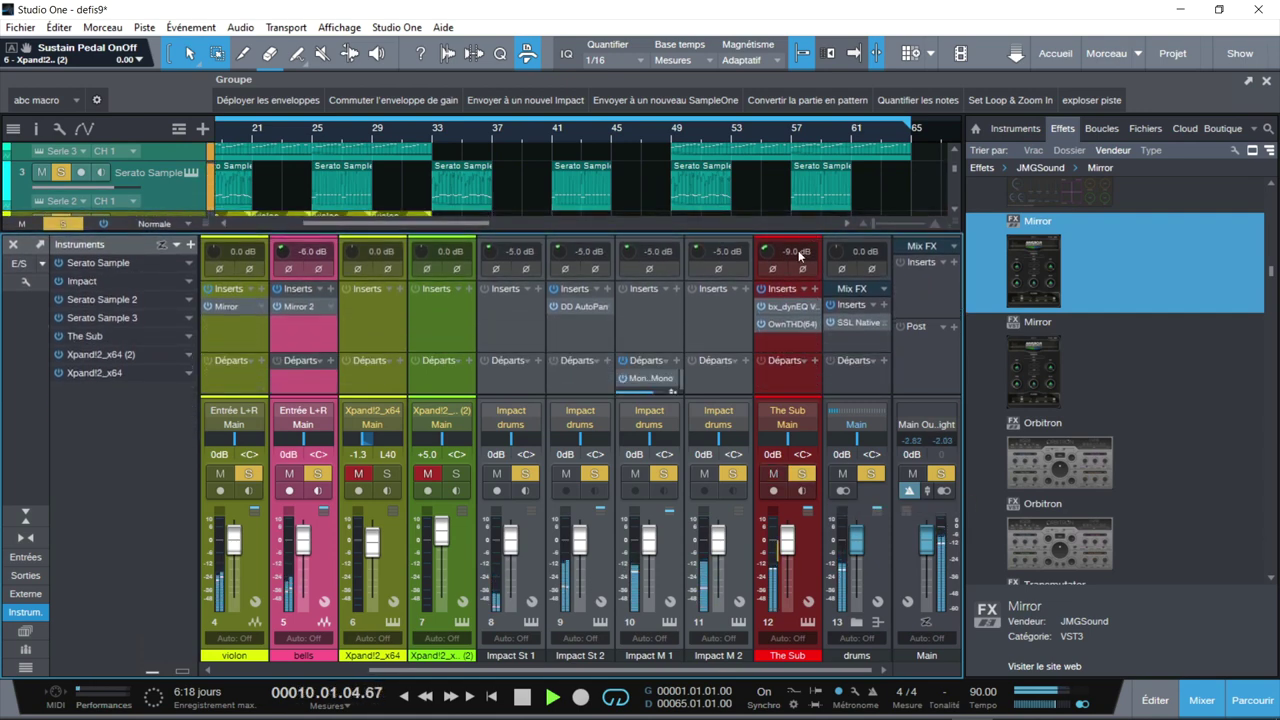
left_click(427, 473)
left_click(358, 473)
left_click(387, 474)
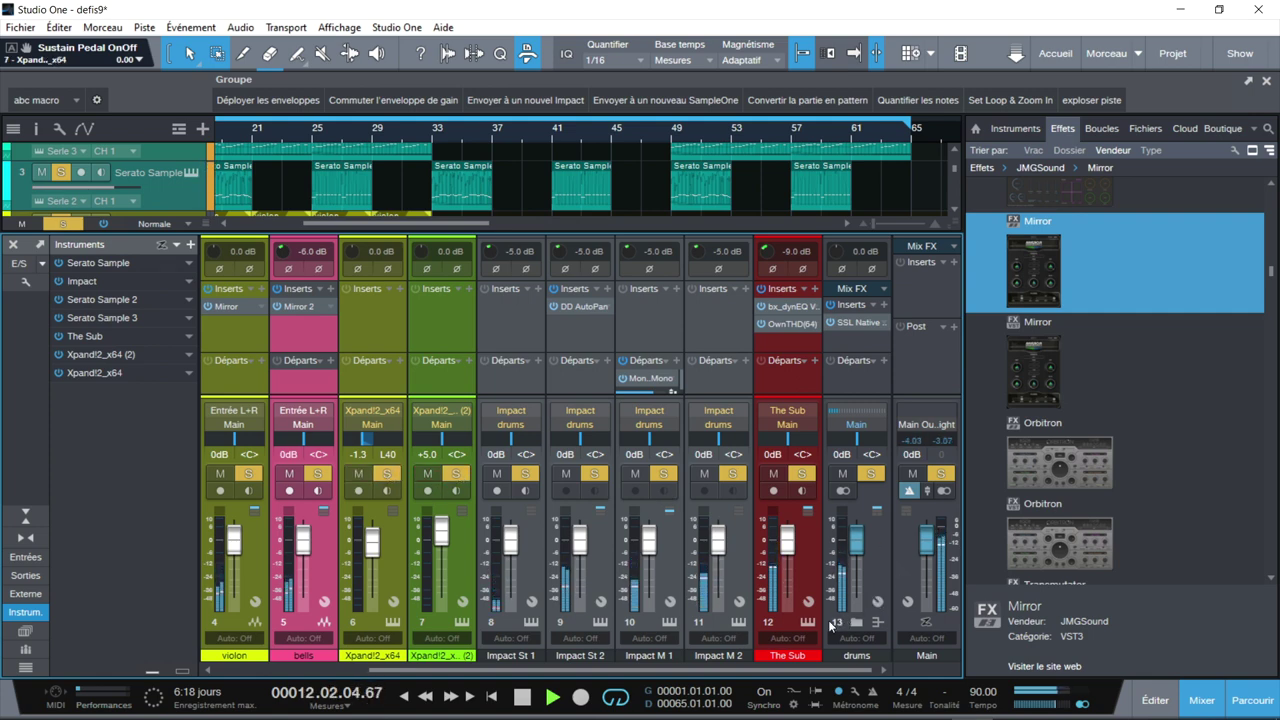
left_click_drag(780, 676, 615, 680)
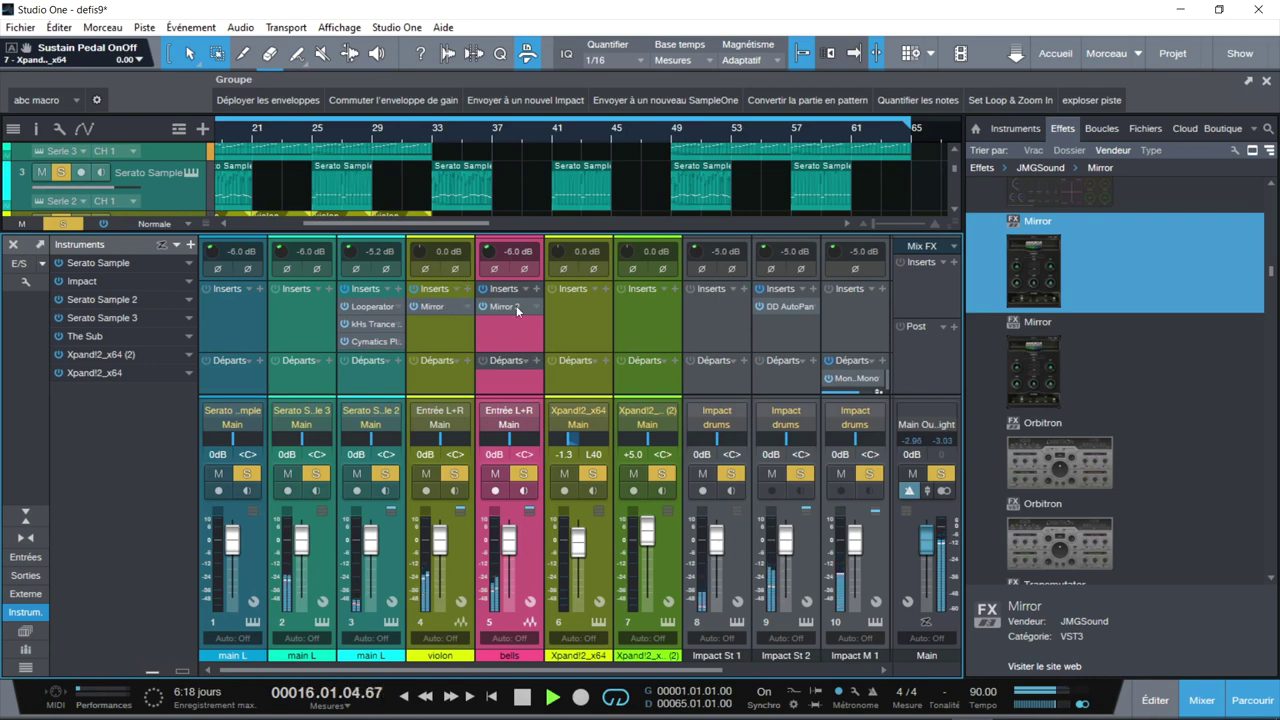
Check Mirror's settings on the violon channel, close its window and hide the browser
left_click(441, 306)
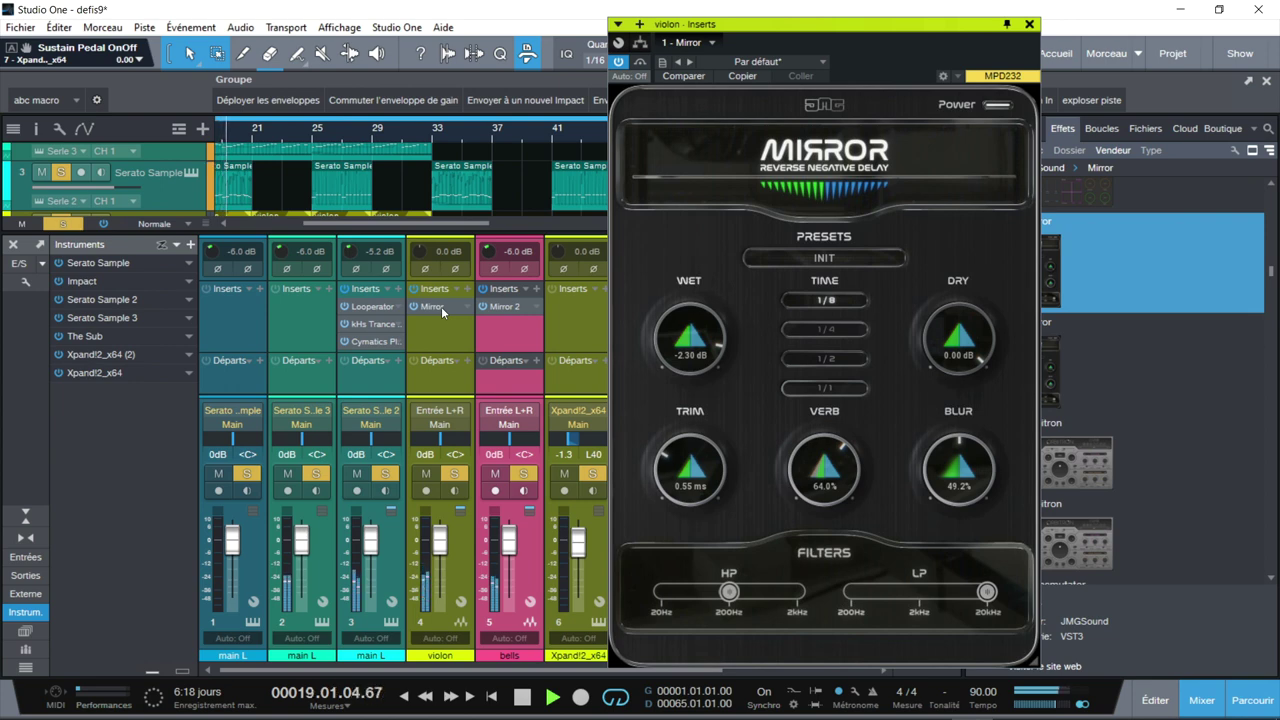
left_click(1030, 24)
mouse_move(1252, 703)
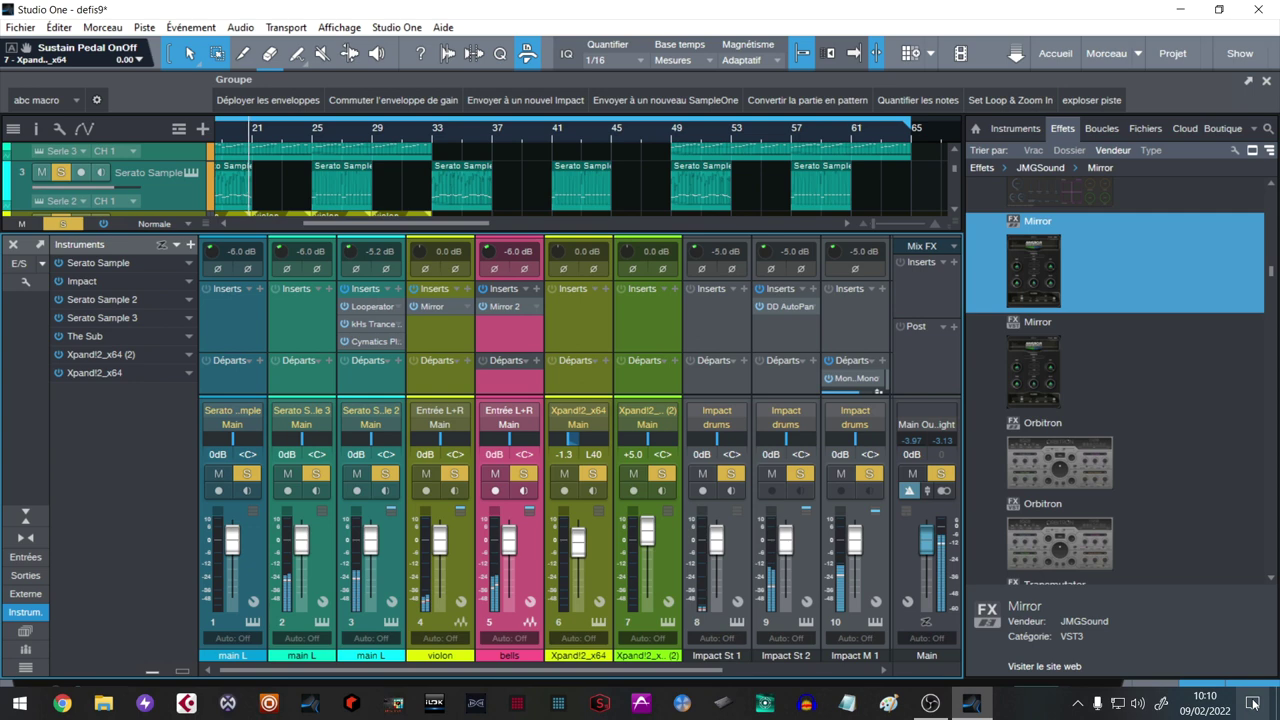
left_click(1245, 700)
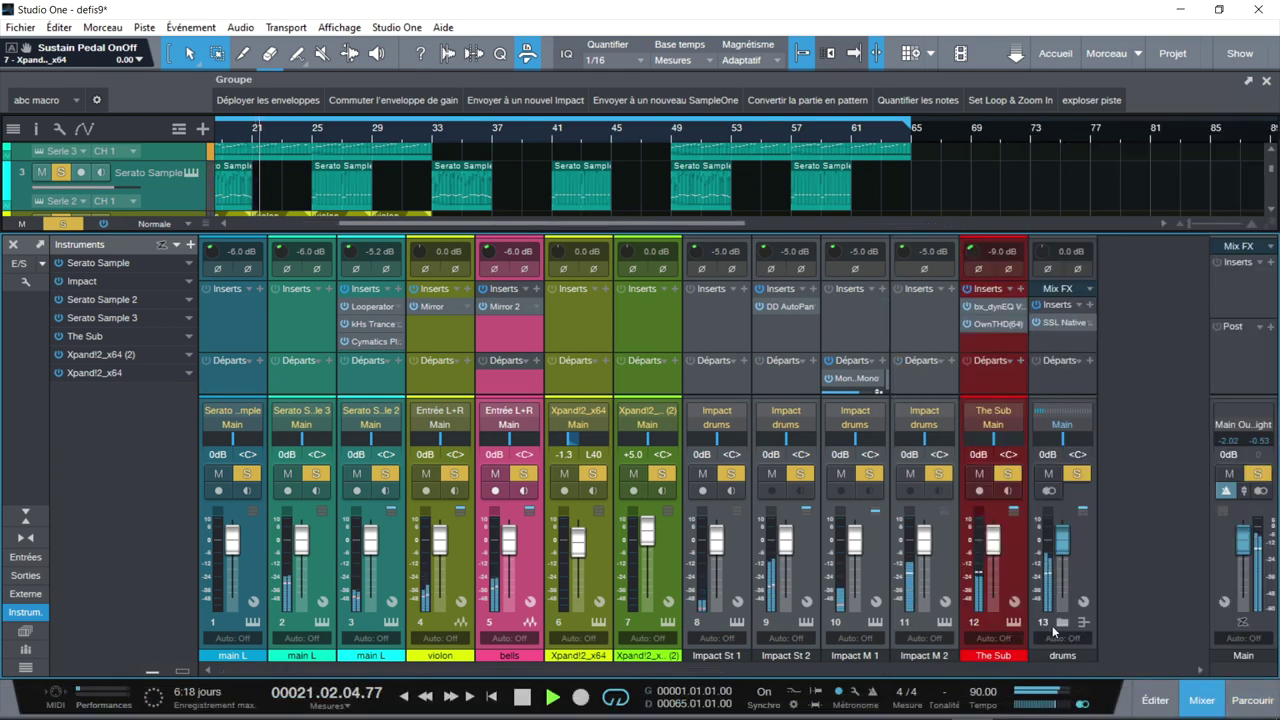
View the SSL Native Drumstrip v6 insert on the drums bus, moving its window aside before closing it
left_click(1062, 322)
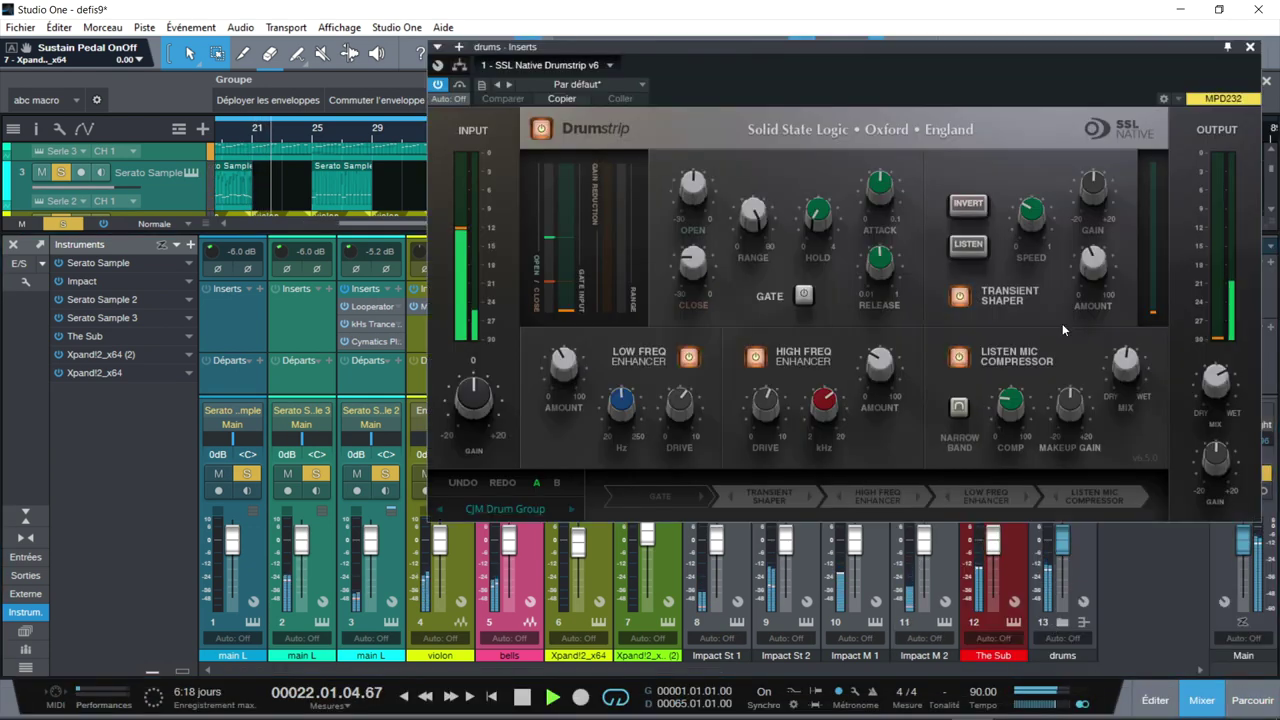
left_click_drag(1024, 45, 747, 40)
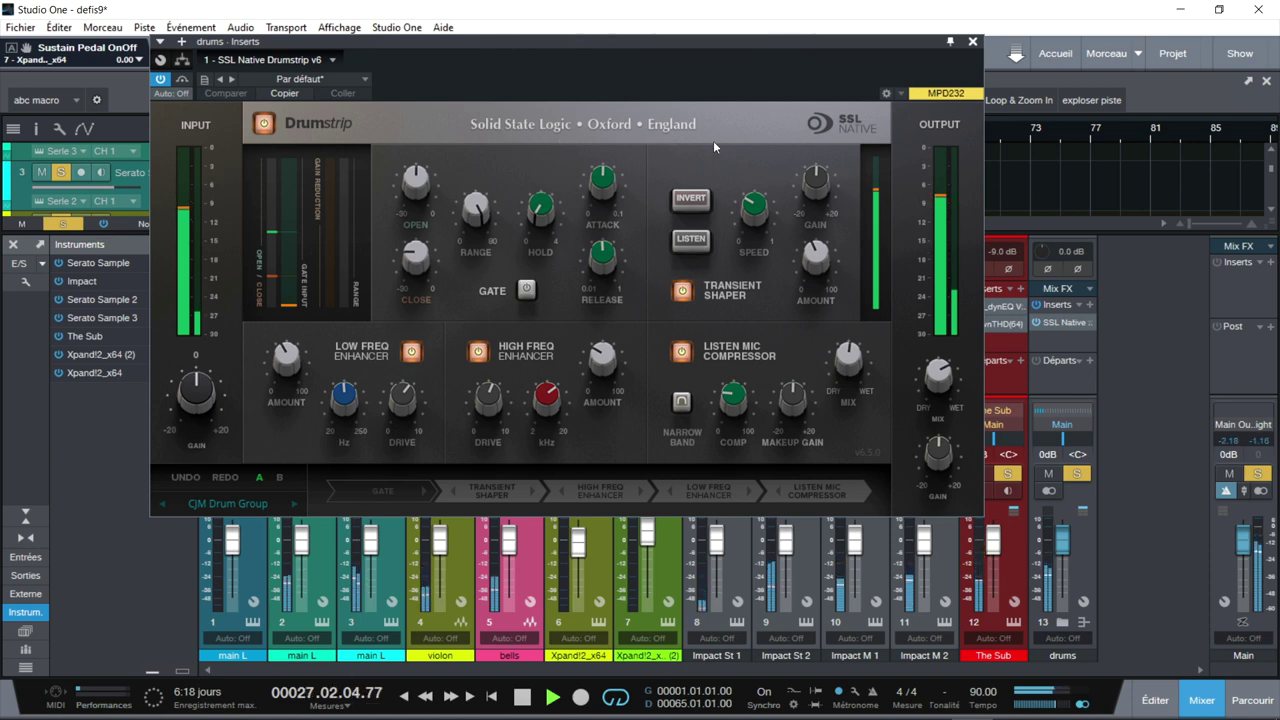
left_click(972, 43)
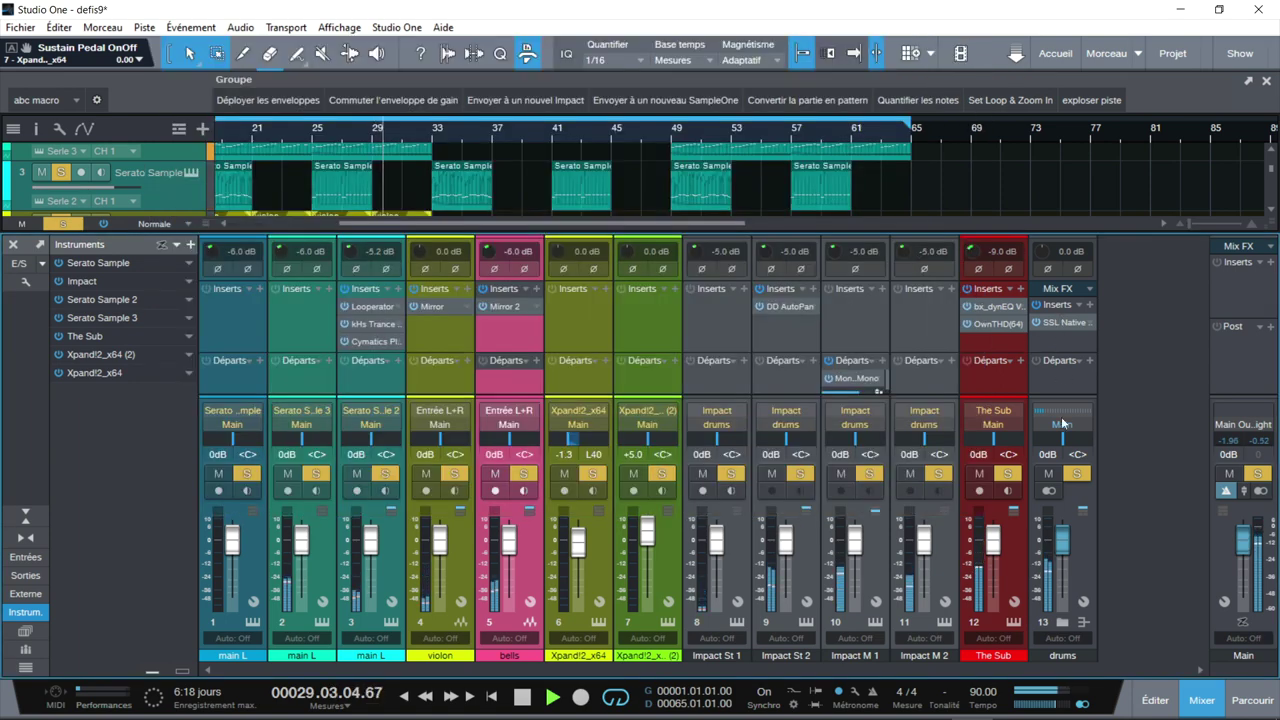
Solo only the drums bus with its Impact channels and bypass its SSL Native Drumstrip v6
left_click(1077, 473)
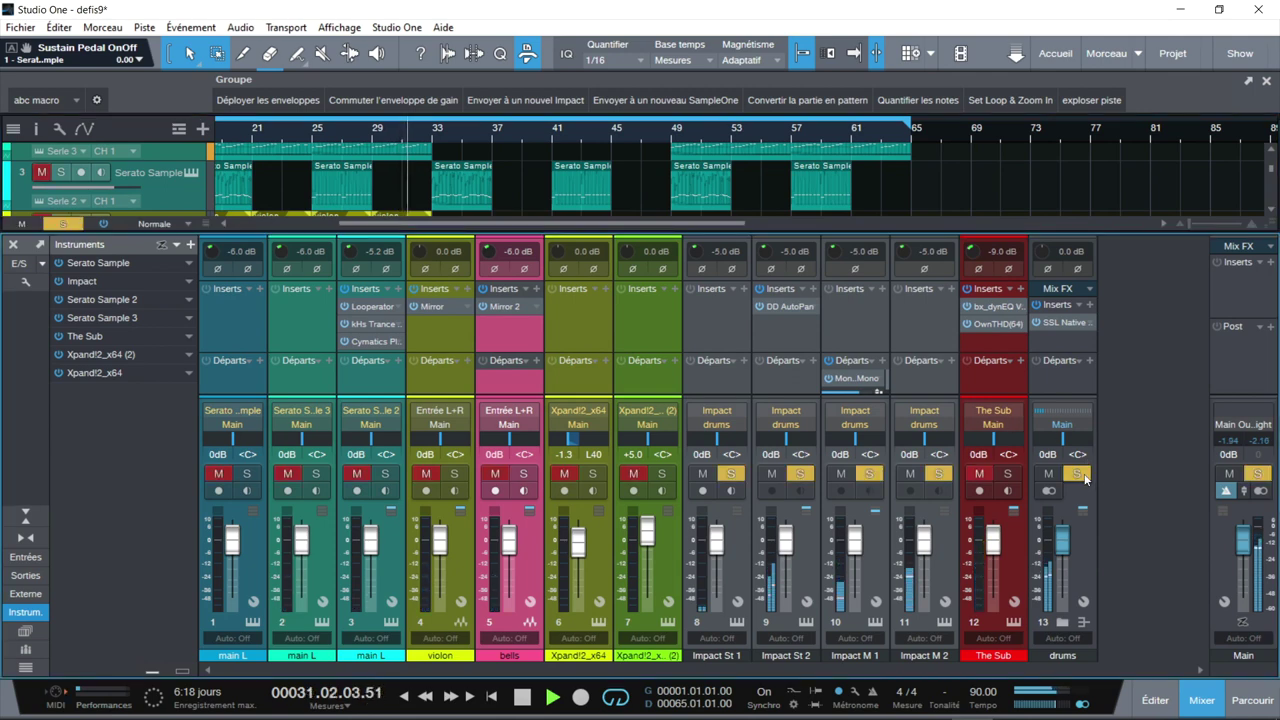
left_click(1052, 327)
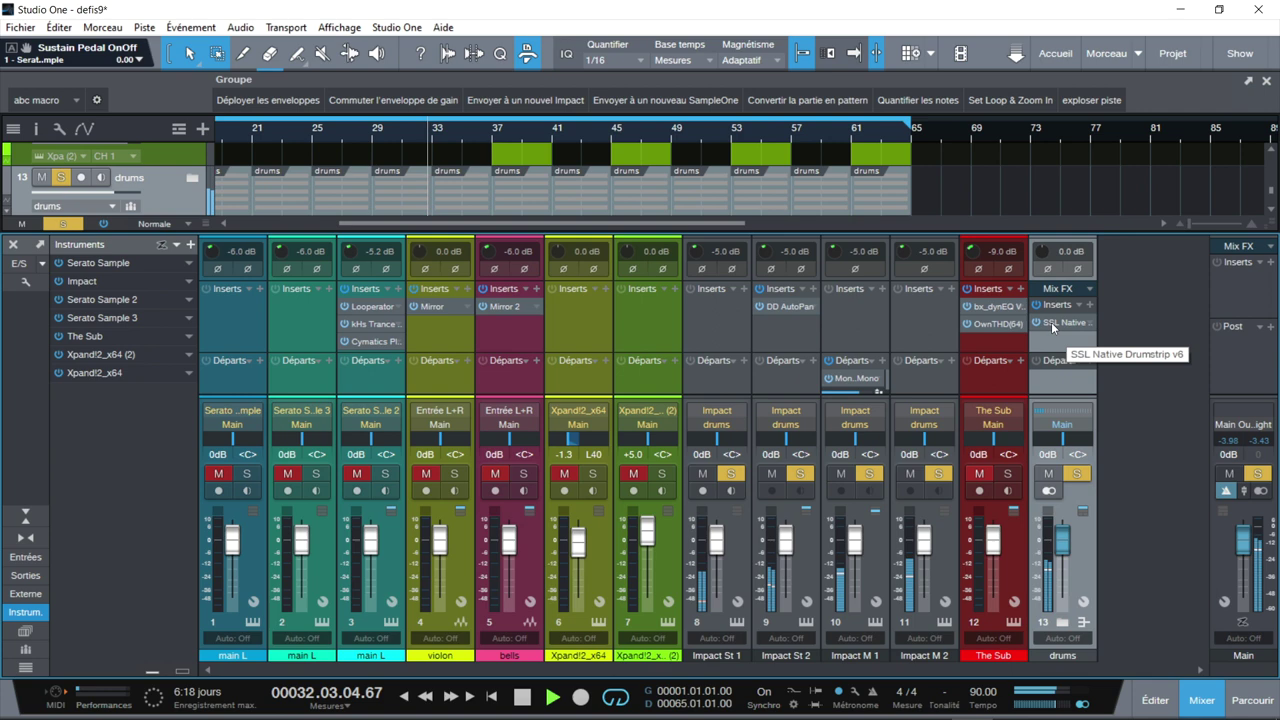
double_click(1064, 322)
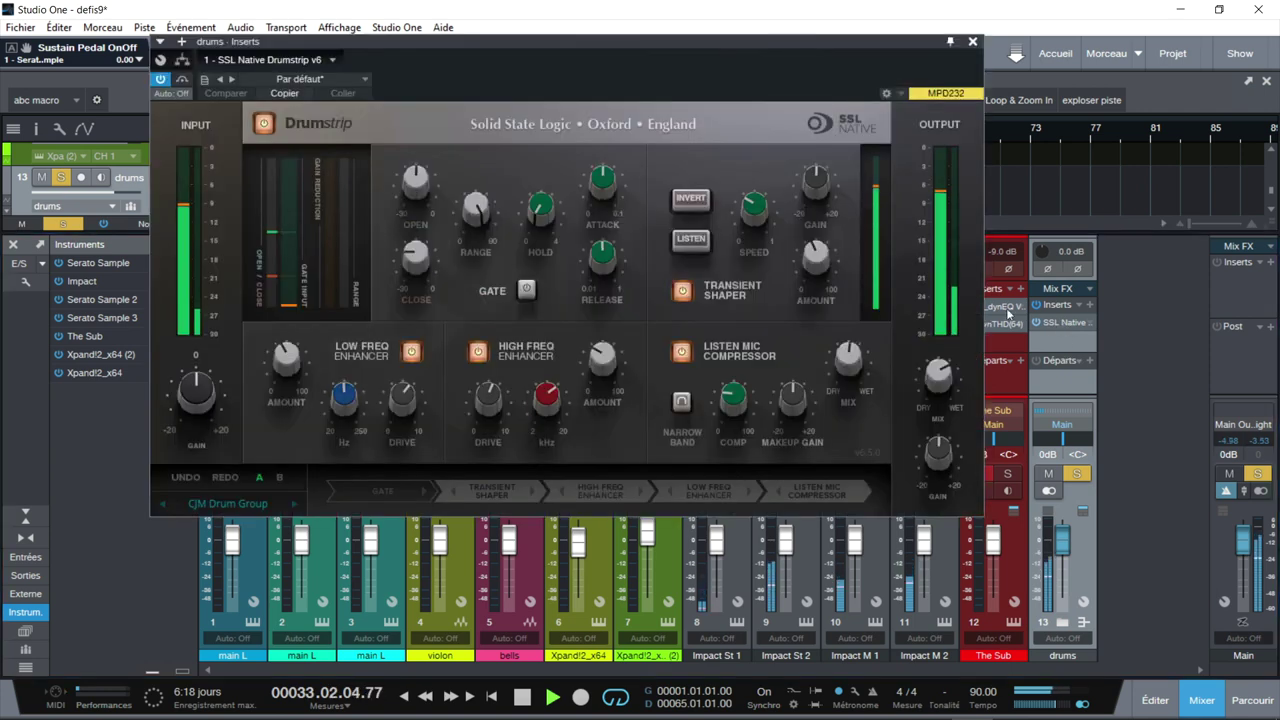
left_click(263, 125)
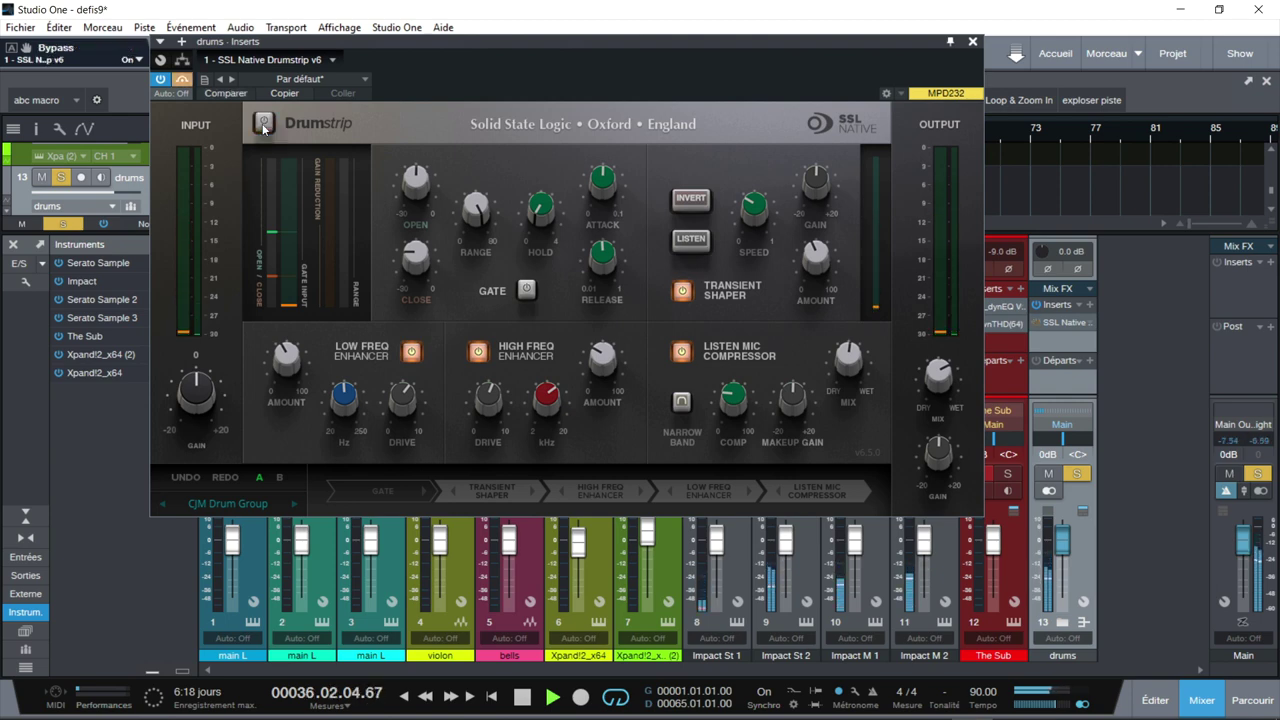
Re-enable the SSL Native Drumstrip v6 on the drums bus, close its window and take the drums out of solo
left_click(263, 125)
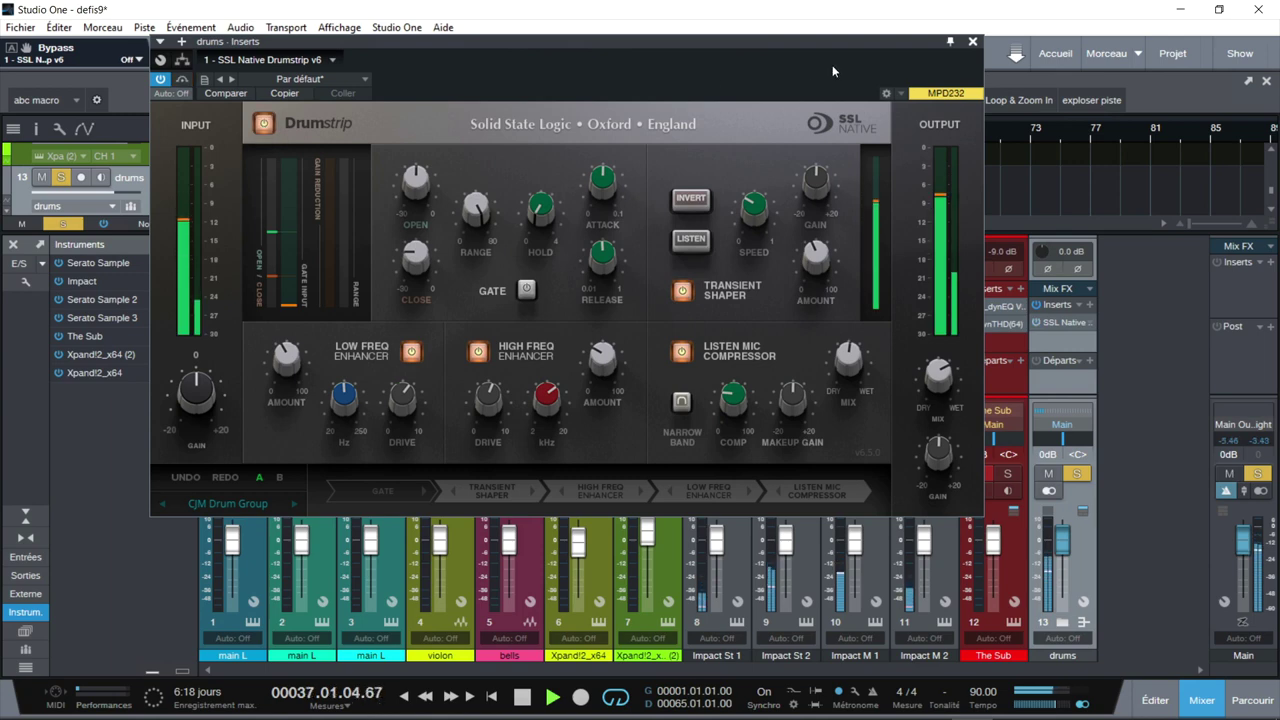
left_click(971, 44)
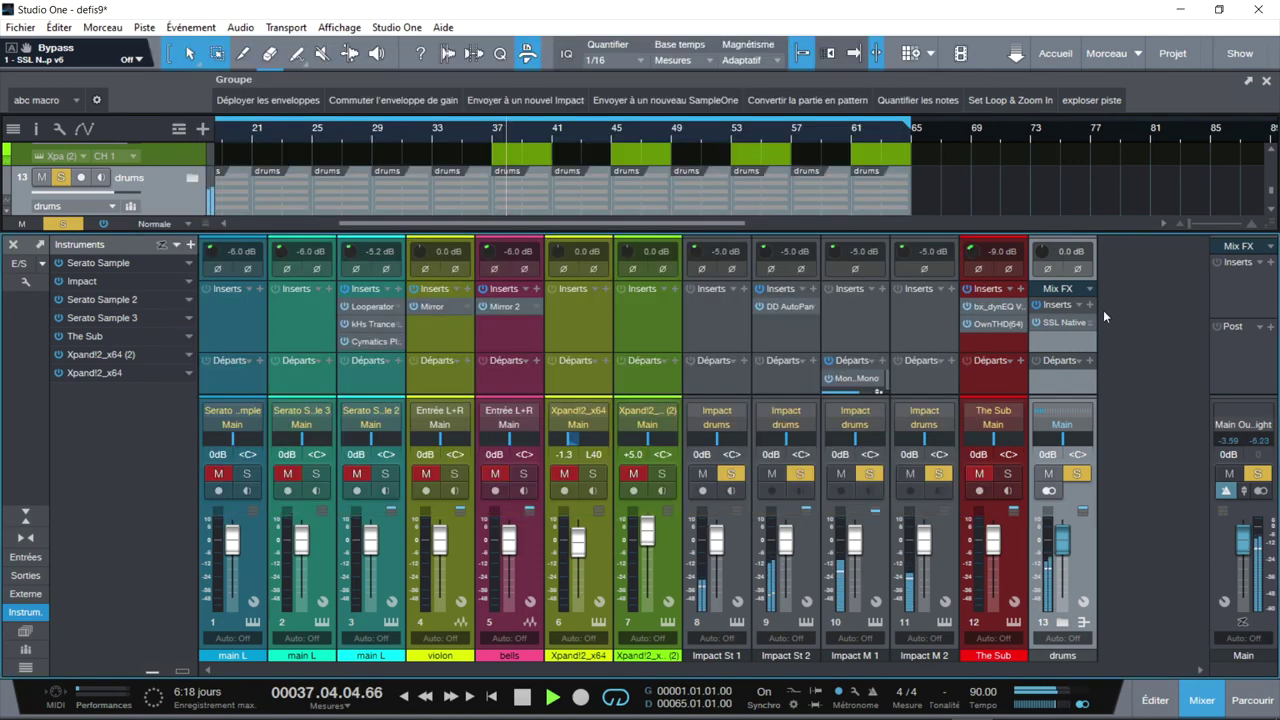
left_click(1076, 474)
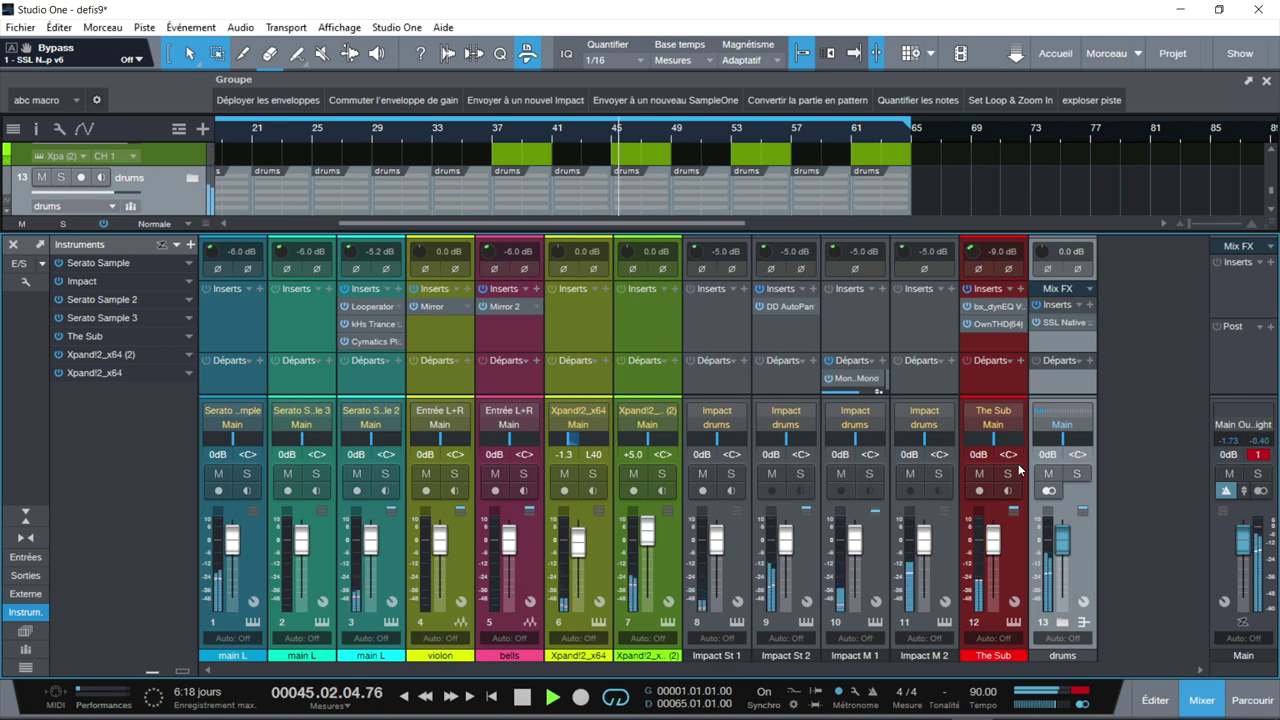
Enlarge the mixer slightly and compare the Mirror settings on the bells and violon channels
mouse_move(1109, 230)
left_mouse_down()
mouse_move(1114, 212)
mouse_move(1118, 224)
left_mouse_up()
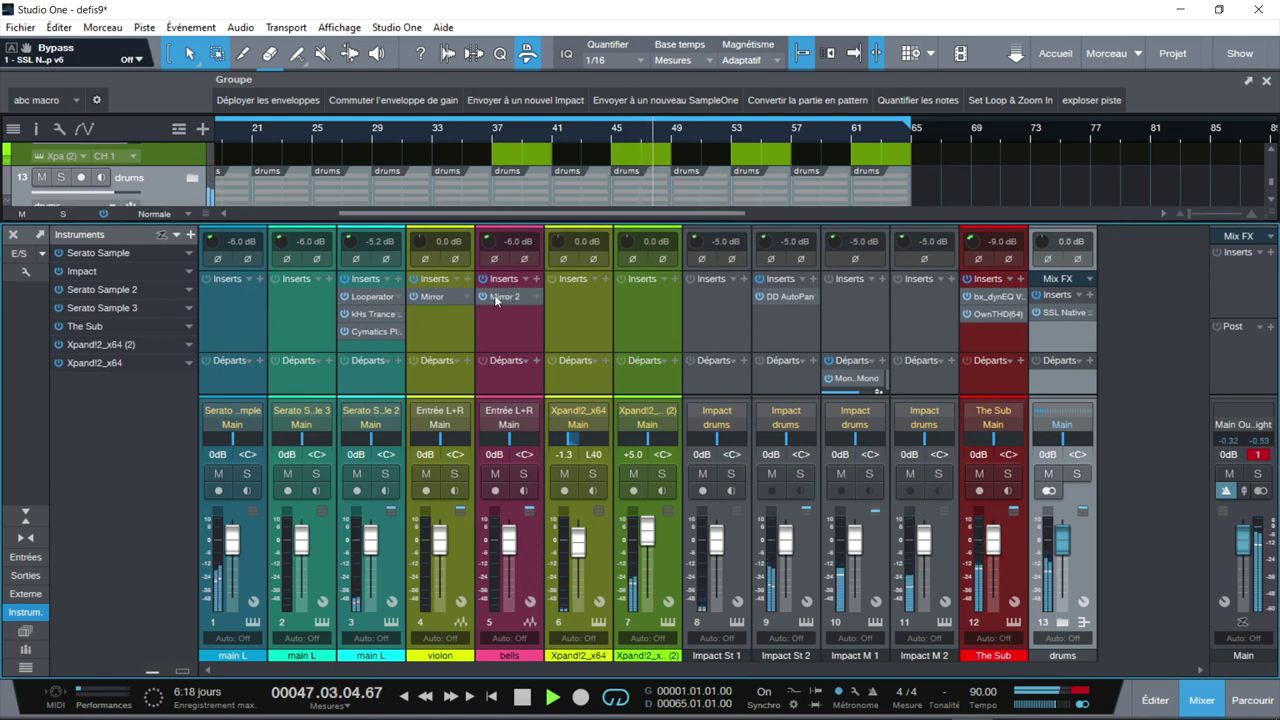
left_click(441, 296)
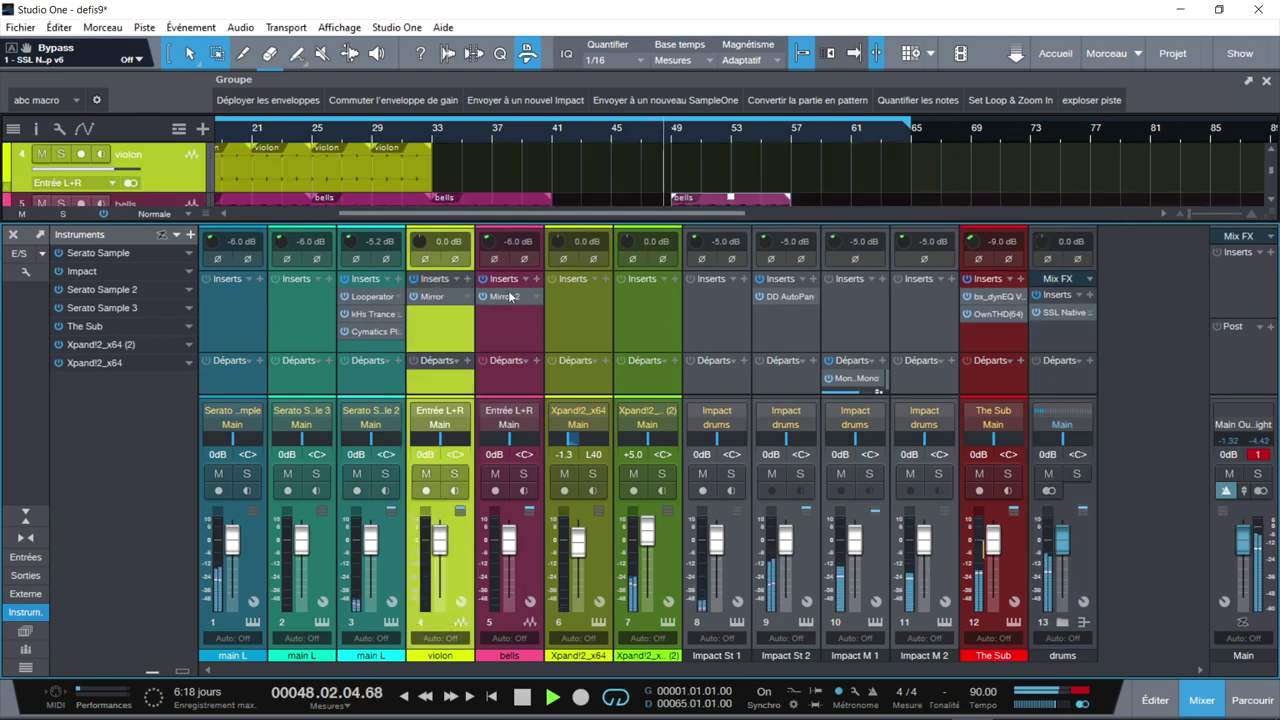
double_click(507, 297)
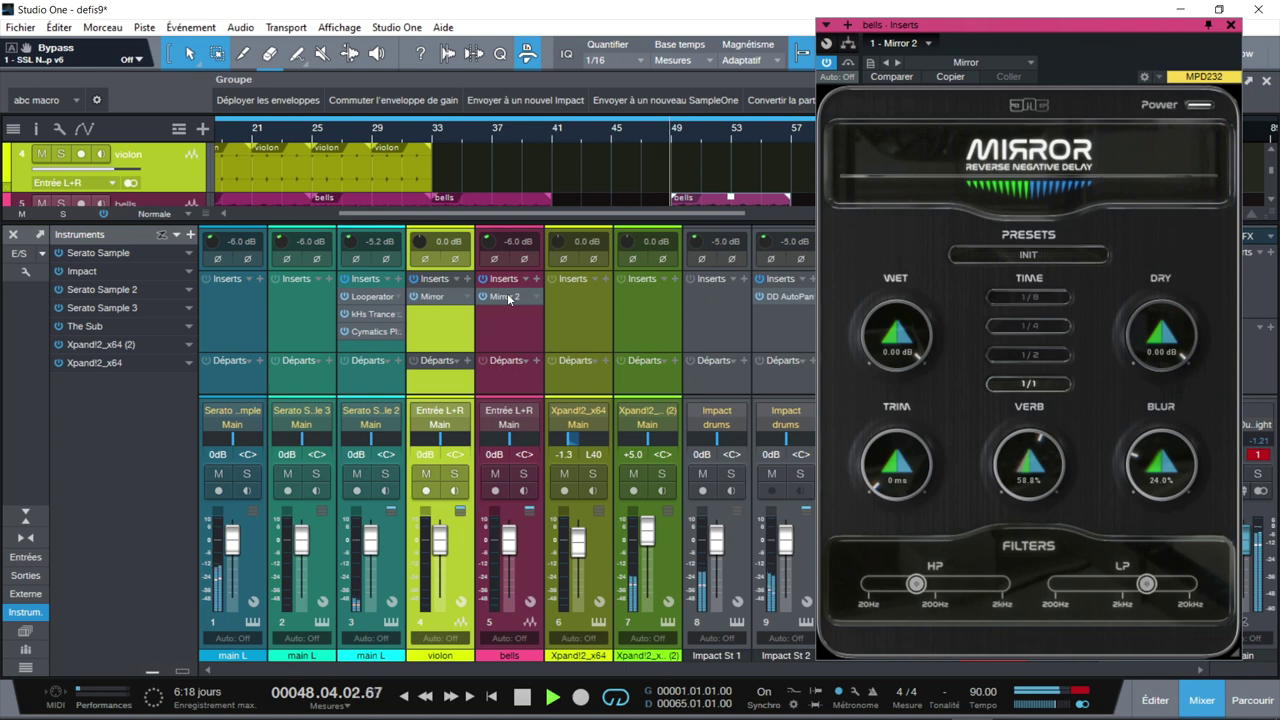
double_click(441, 297)
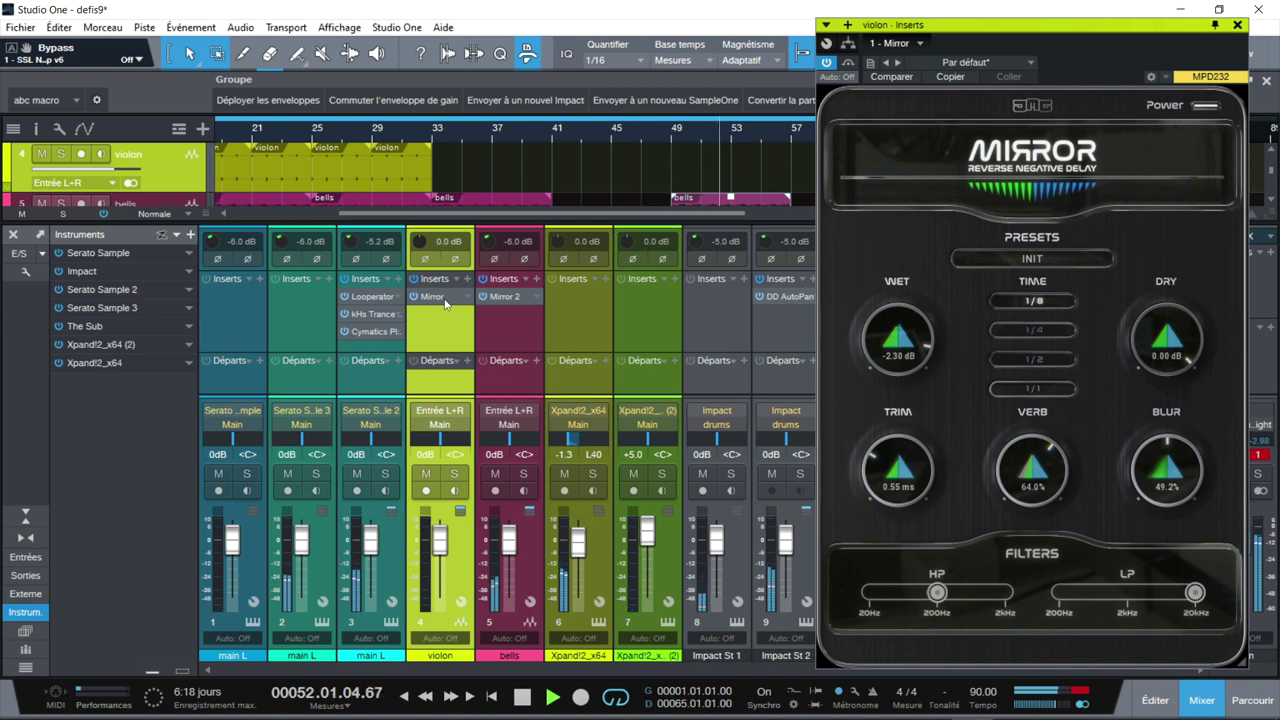
left_click(444, 299)
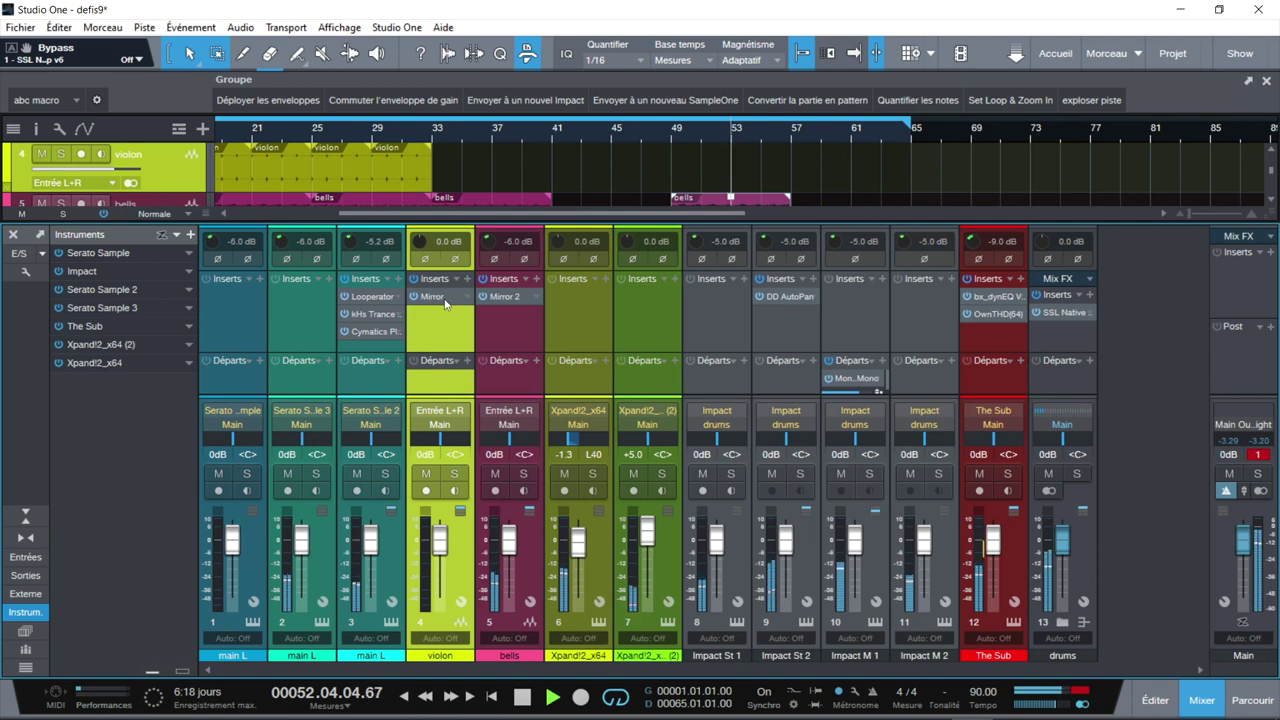
left_click(444, 299)
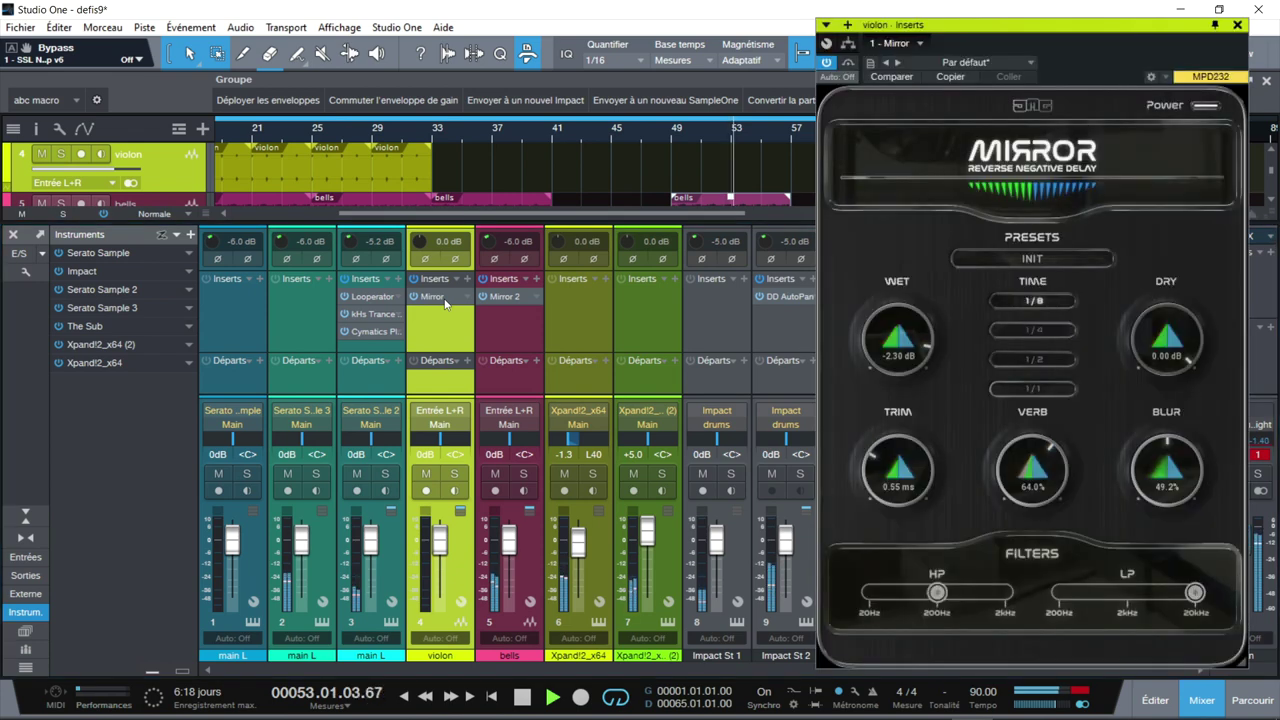
left_click(516, 339)
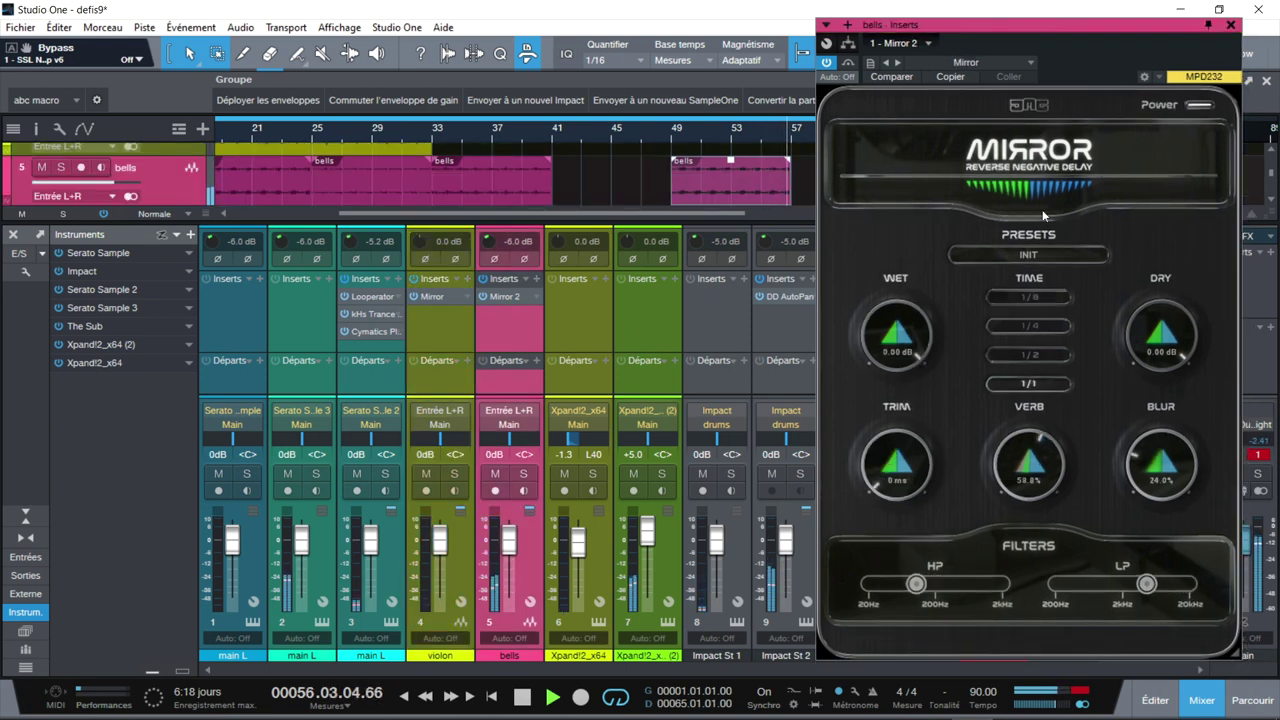
Hide the mixer to show the full arrangement from bar 1, moving the bells channel's Mirror window clear of the track list
left_click_drag(1177, 28, 547, 25)
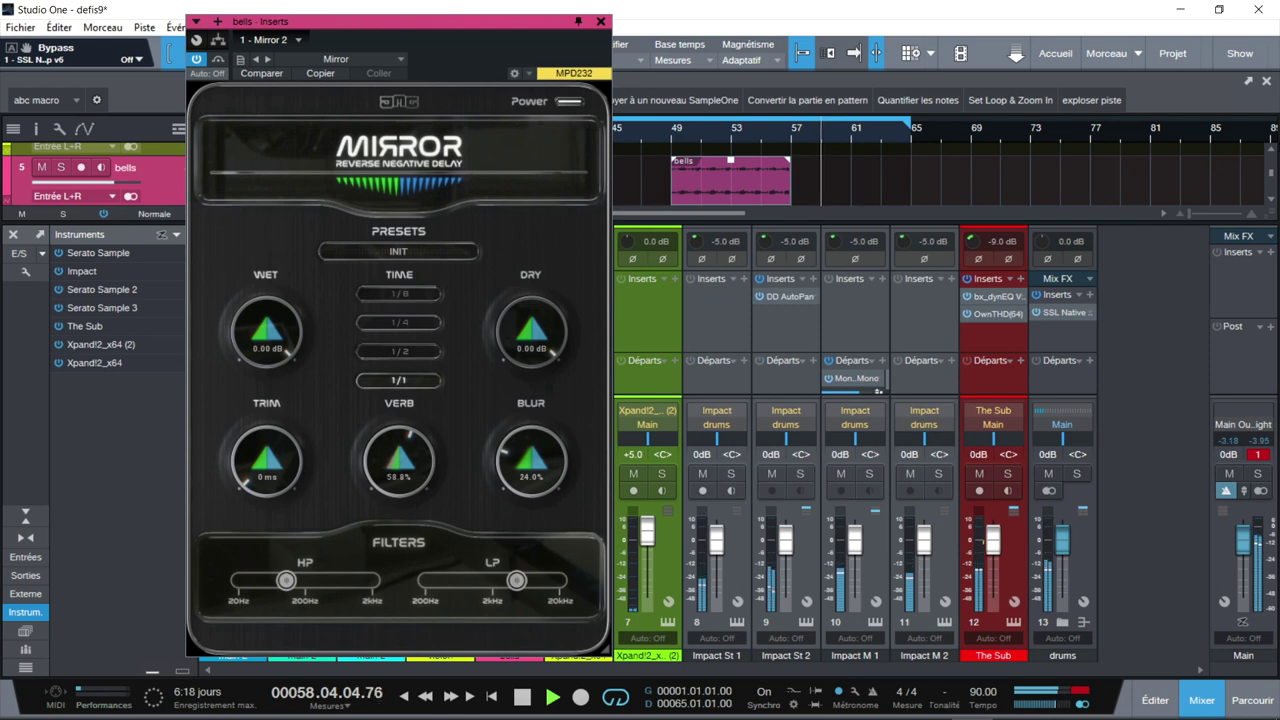
key("F3")
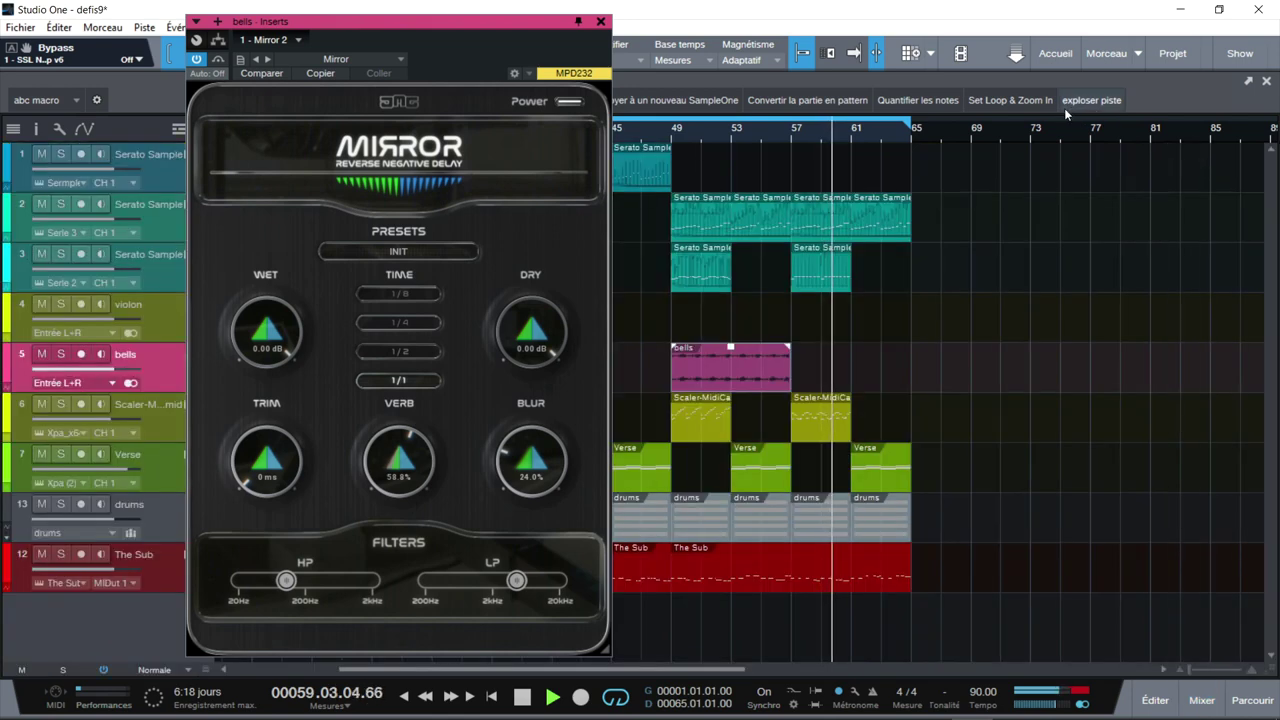
left_click_drag(542, 23, 1170, 22)
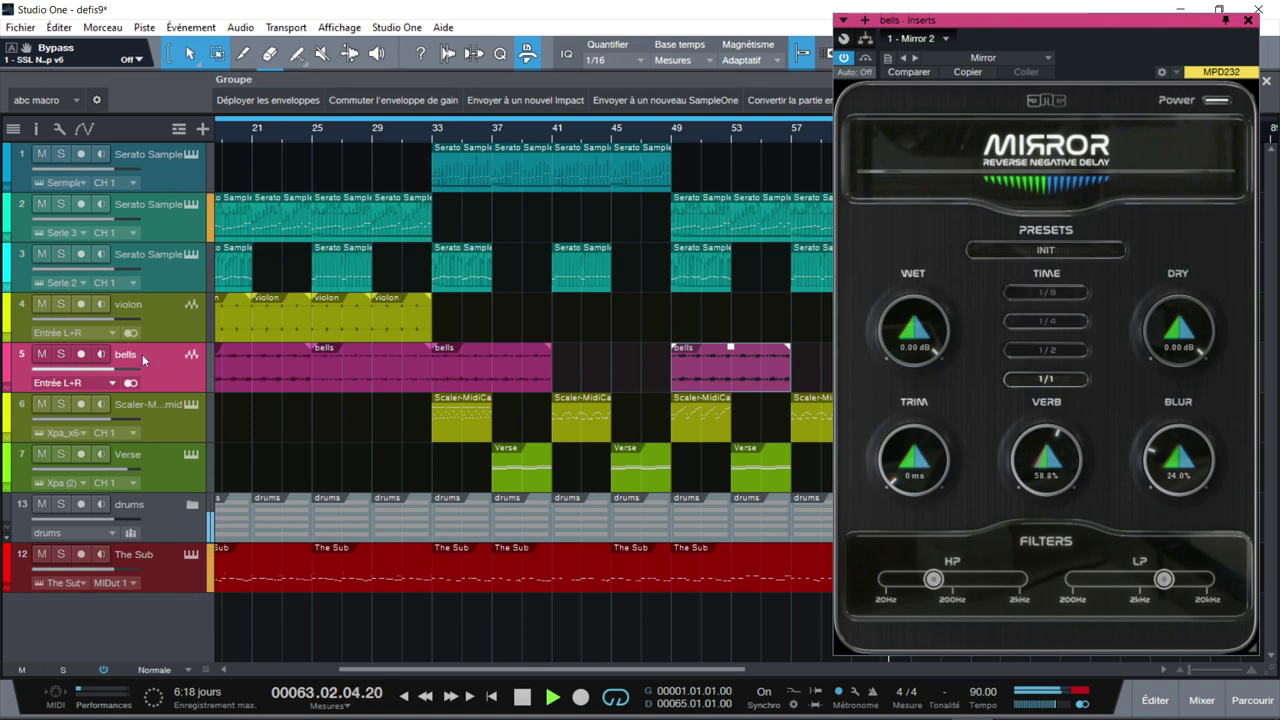
left_click_drag(422, 670, 252, 680)
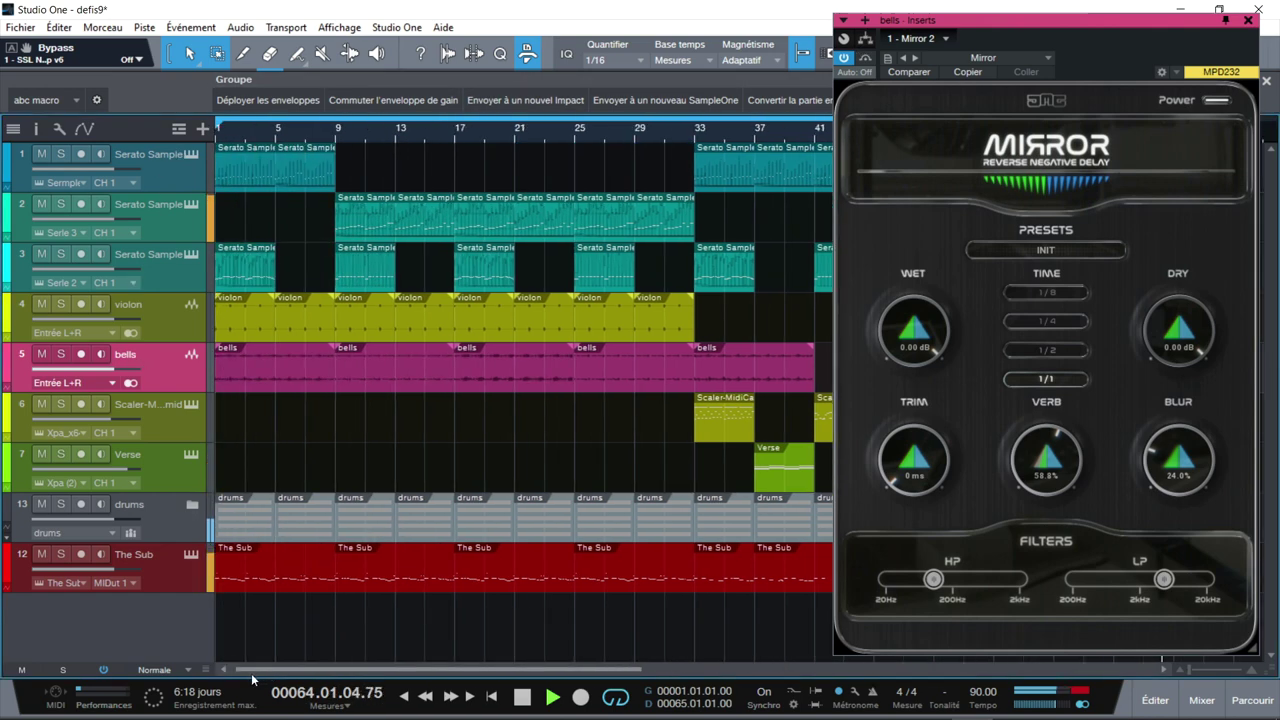
Audition the bells and violon tracks in solo, release both solos to hear the full mix, and stop playback
left_click(61, 354)
left_click(62, 305)
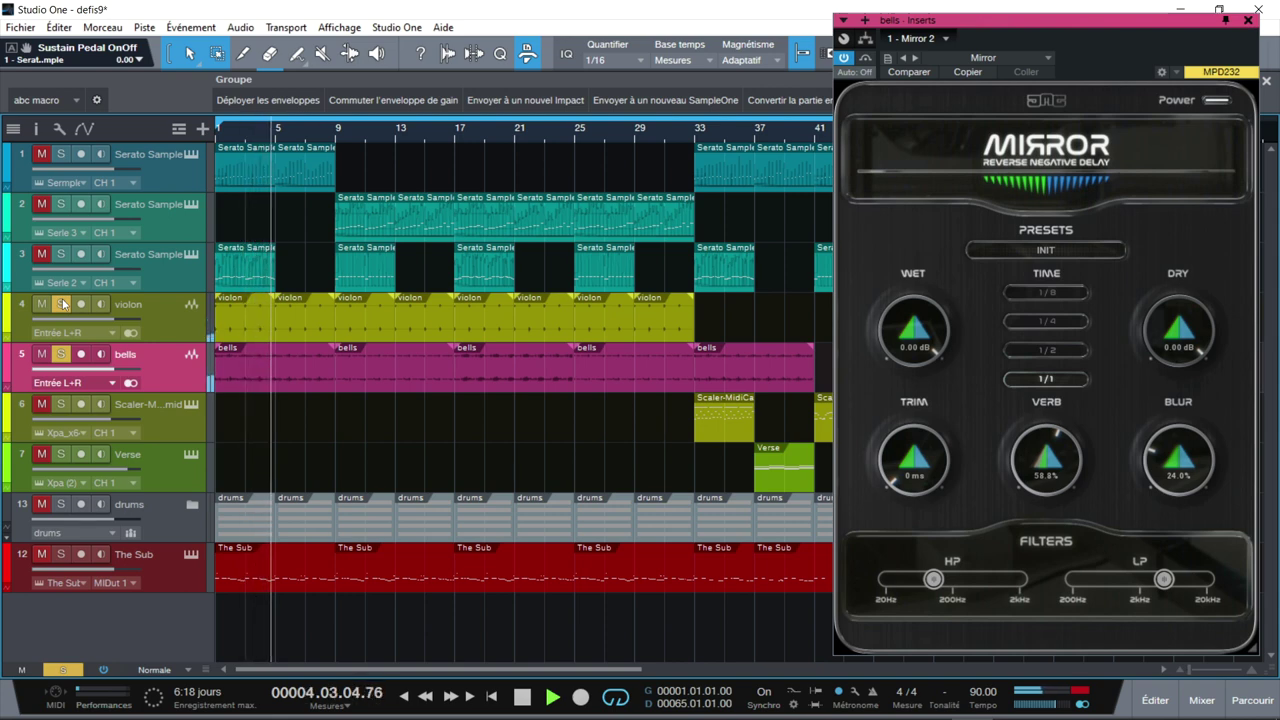
left_click(62, 304)
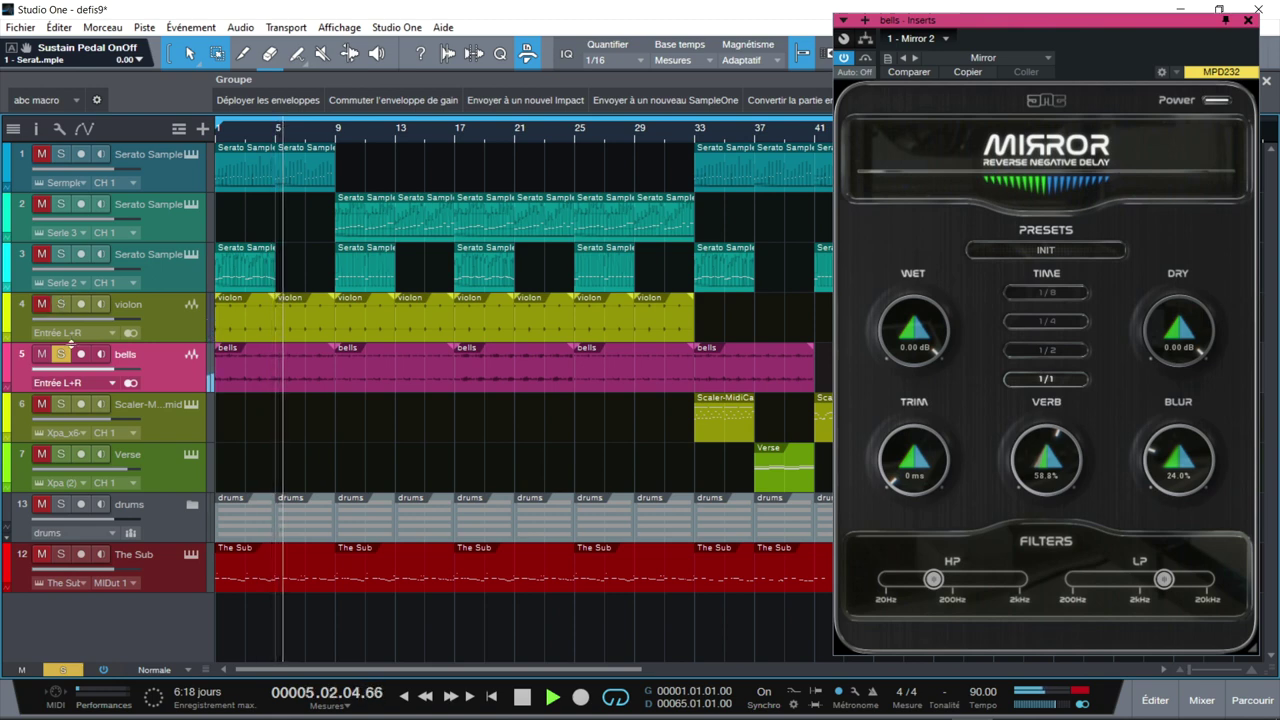
left_click(62, 355)
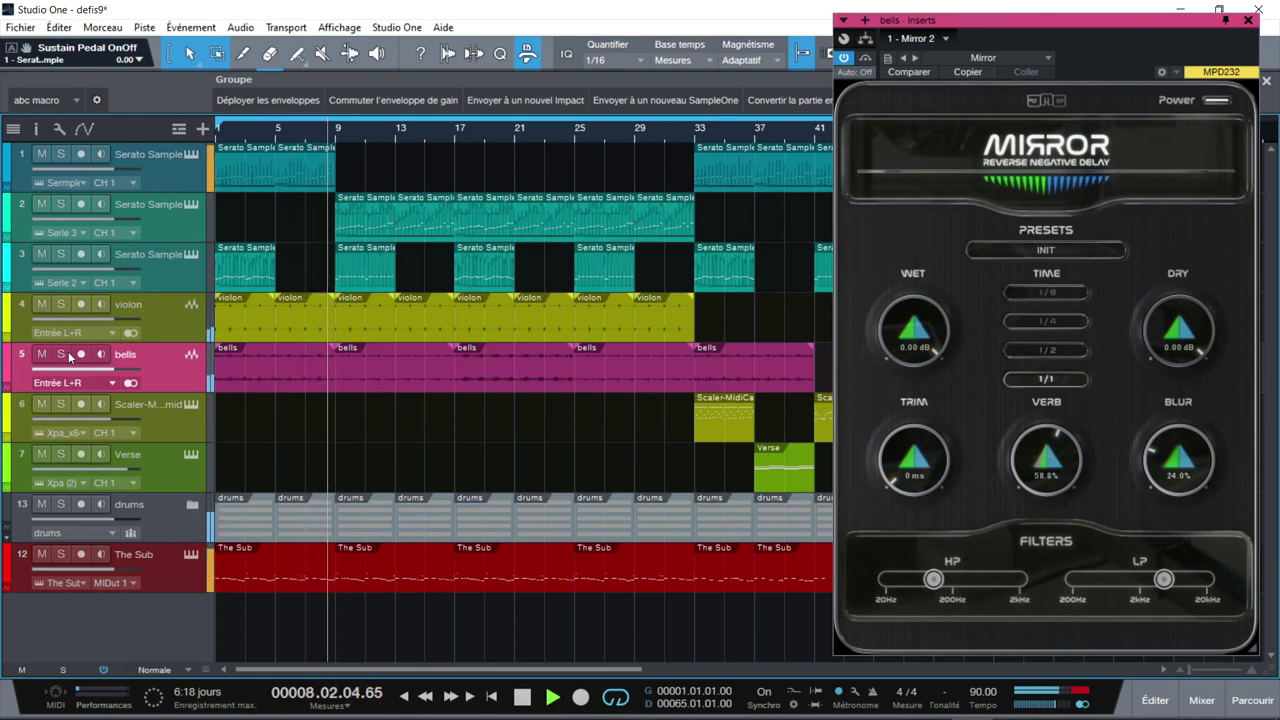
key("space")
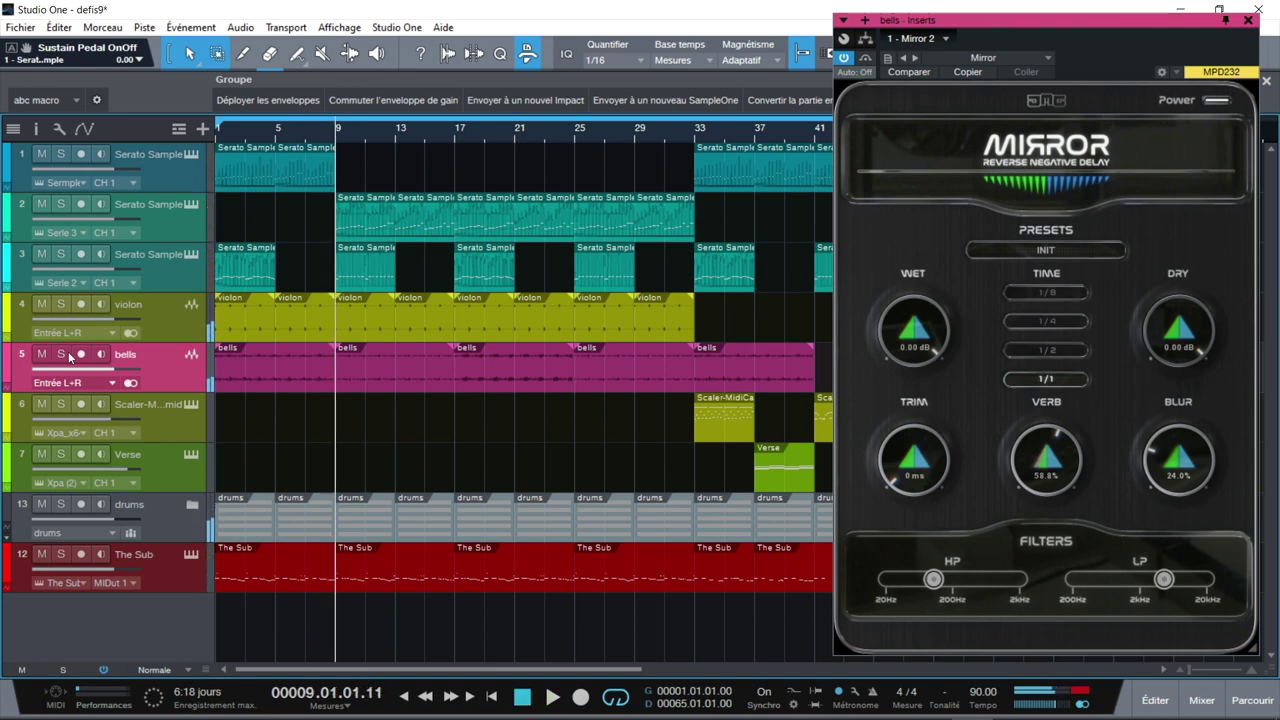